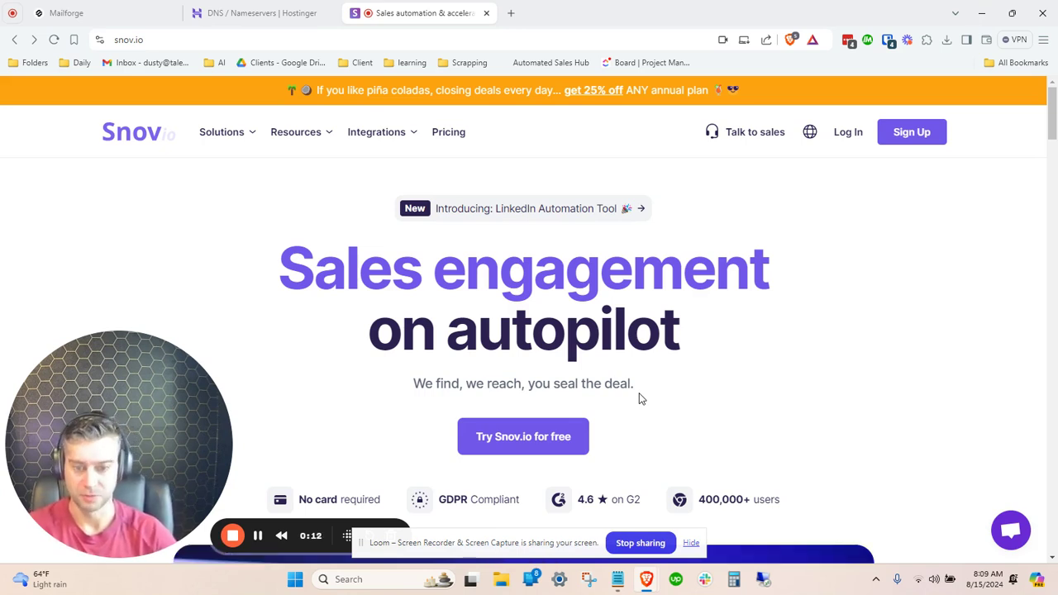
- Open the Snov.io pricing page and compare the annual Trial, Starter and Pro plans
{"action": "left_click_drag", "start_coordinate": [549, 542], "coordinate": [548, 567]}
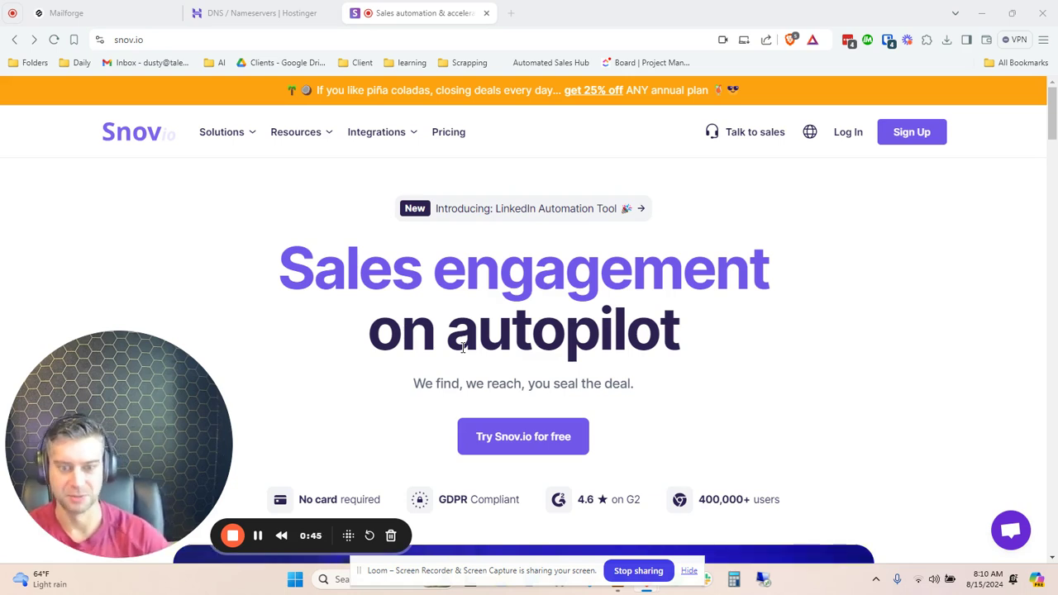
{"action": "scroll", "coordinate": [612, 327], "scroll_direction": "down", "scroll_amount": 3}
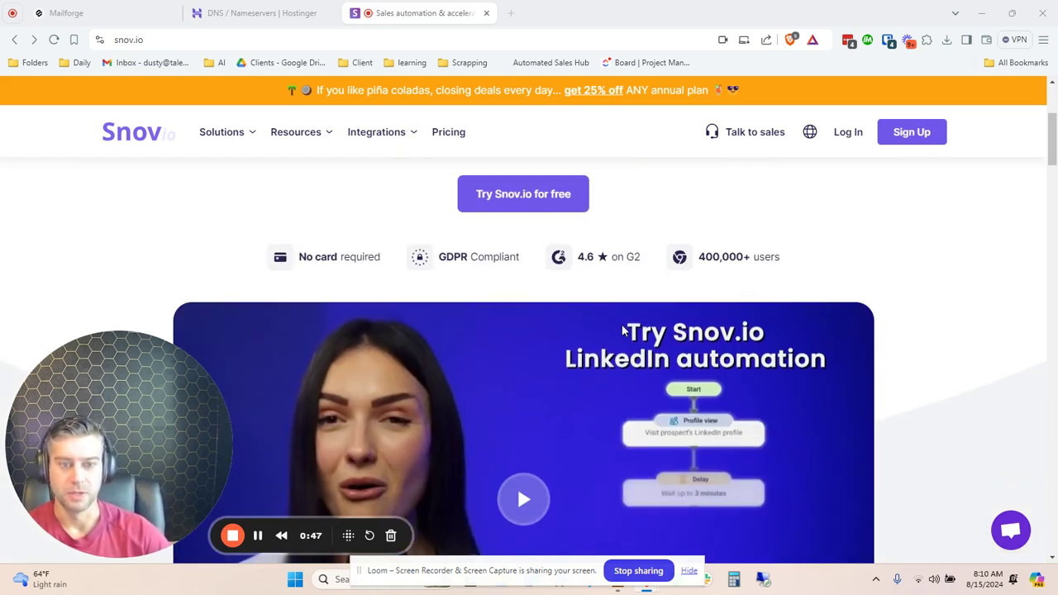
{"action": "left_click", "coordinate": [448, 132]}
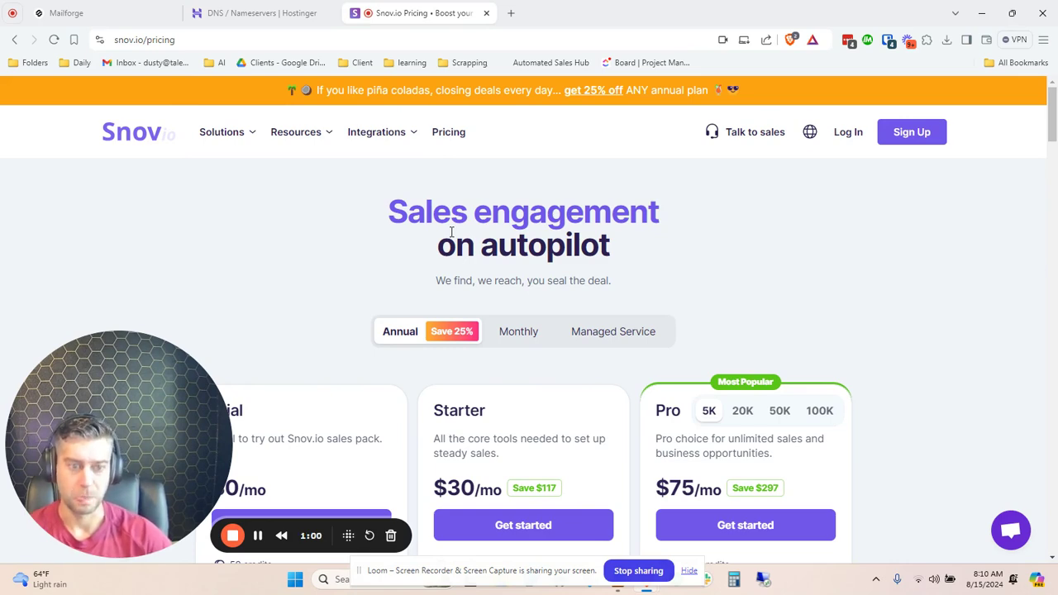
{"action": "scroll", "coordinate": [619, 331], "scroll_direction": "down", "scroll_amount": 2}
{"action": "scroll", "coordinate": [653, 347], "scroll_direction": "up", "scroll_amount": 1}
{"action": "scroll", "coordinate": [686, 381], "scroll_direction": "up", "scroll_amount": 1}
{"action": "scroll", "coordinate": [705, 402], "scroll_direction": "down", "scroll_amount": 3}
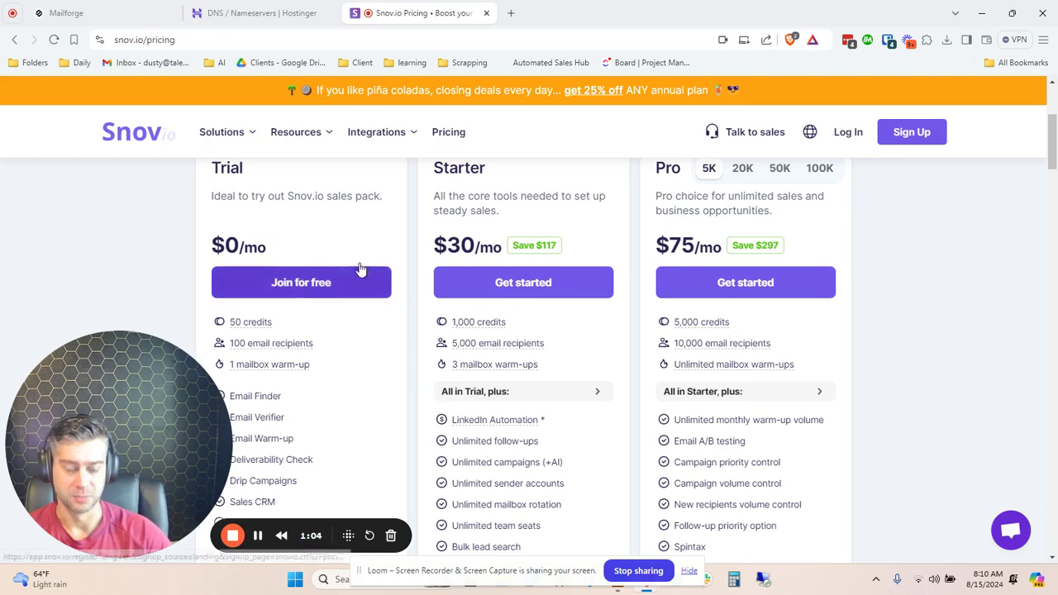
{"action": "scroll", "coordinate": [628, 326], "scroll_direction": "up", "scroll_amount": 3}
{"action": "scroll", "coordinate": [590, 334], "scroll_direction": "down", "scroll_amount": 3}
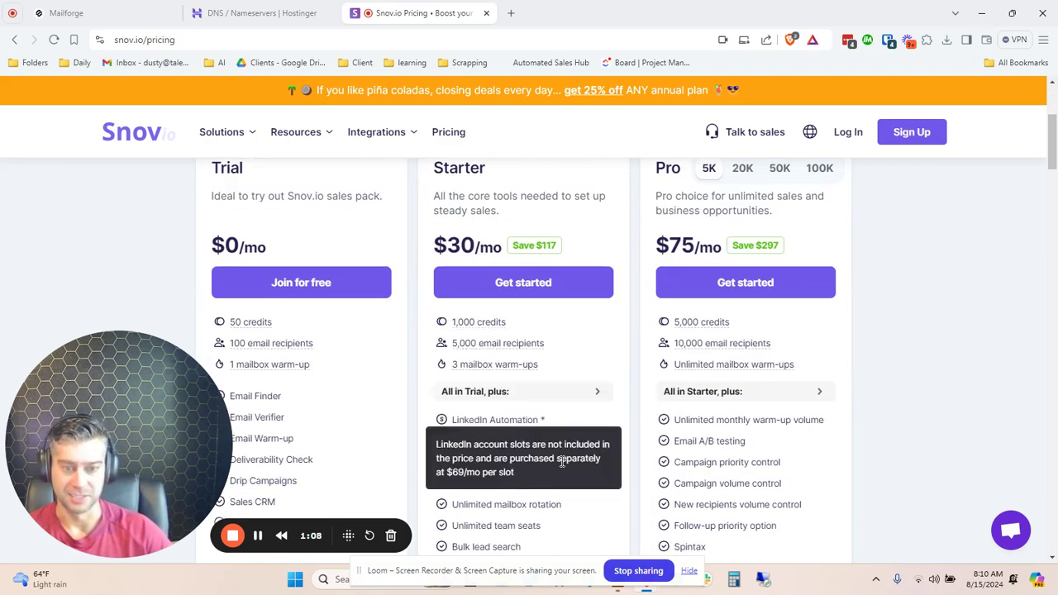
- Review the Starter plan's included features and the explanations of its mailbox warm-ups, email recipients and credits
{"action": "scroll", "coordinate": [570, 442], "scroll_direction": "down", "scroll_amount": 3}
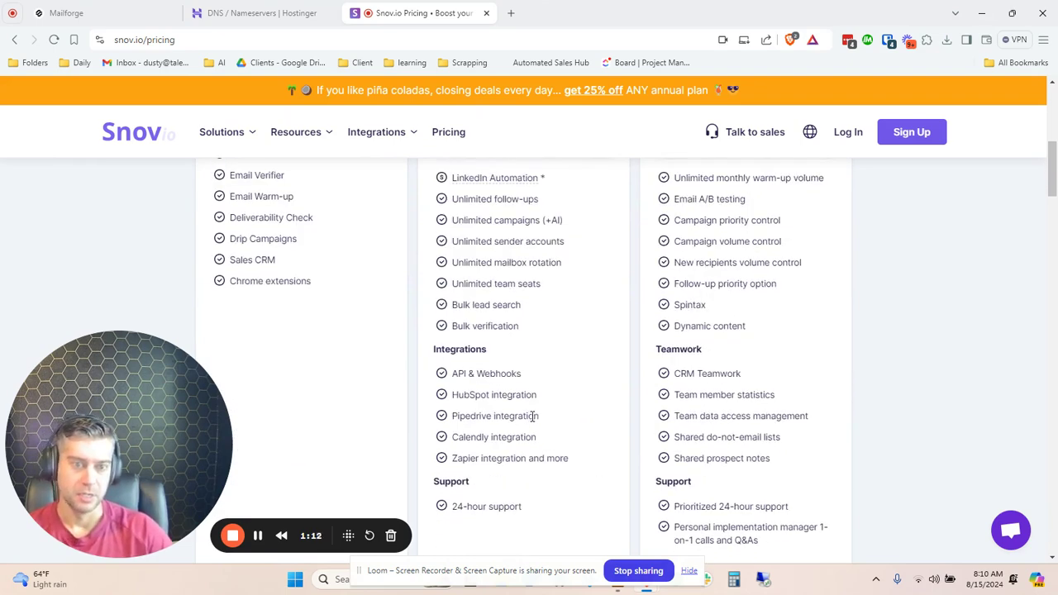
{"action": "scroll", "coordinate": [533, 416], "scroll_direction": "up", "scroll_amount": 3}
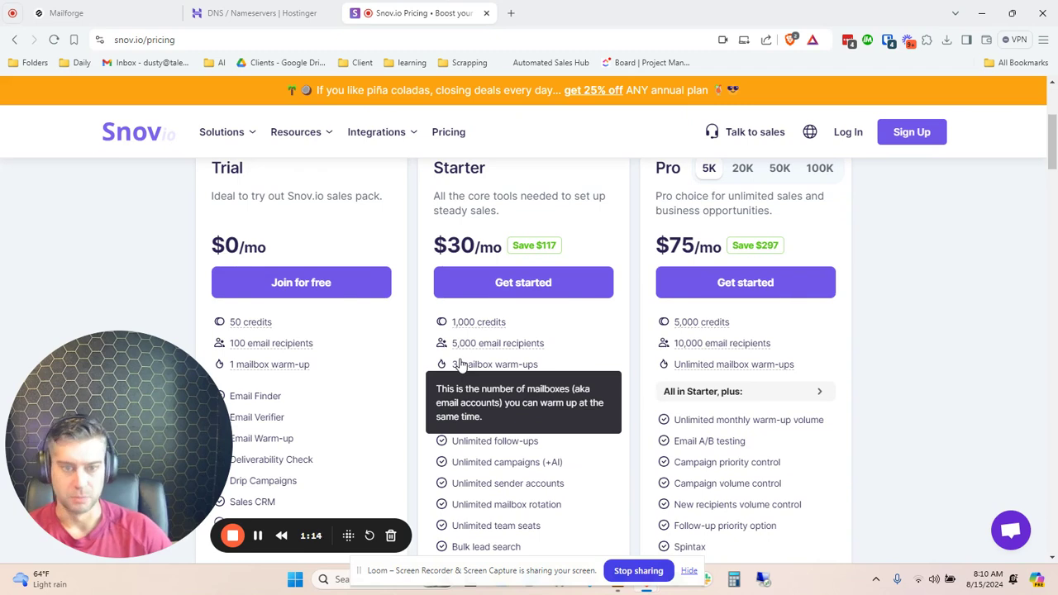
{"action": "mouse_move", "coordinate": [460, 352]}
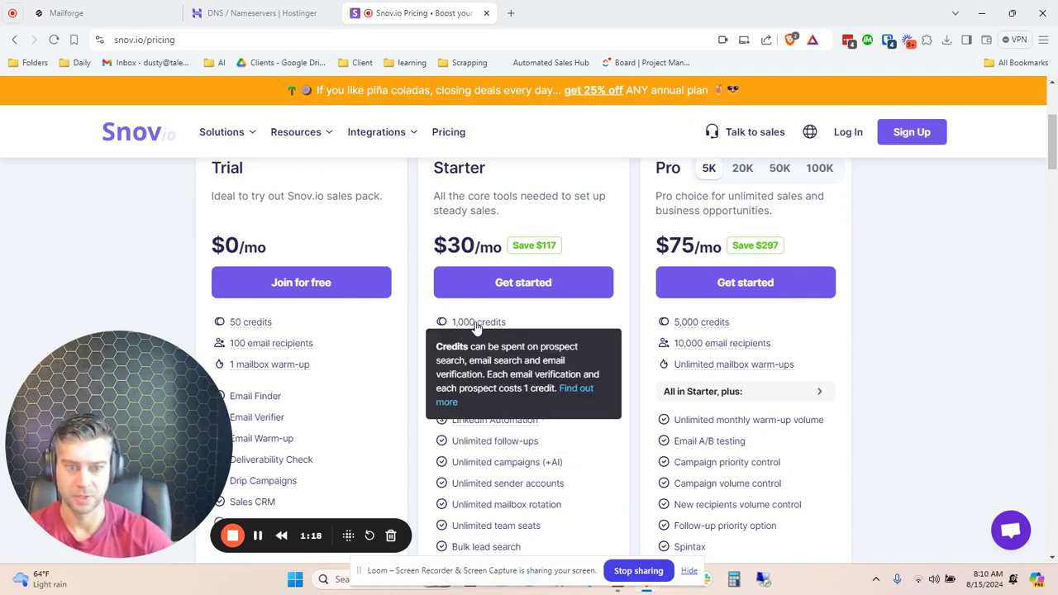
{"action": "mouse_move", "coordinate": [593, 321]}
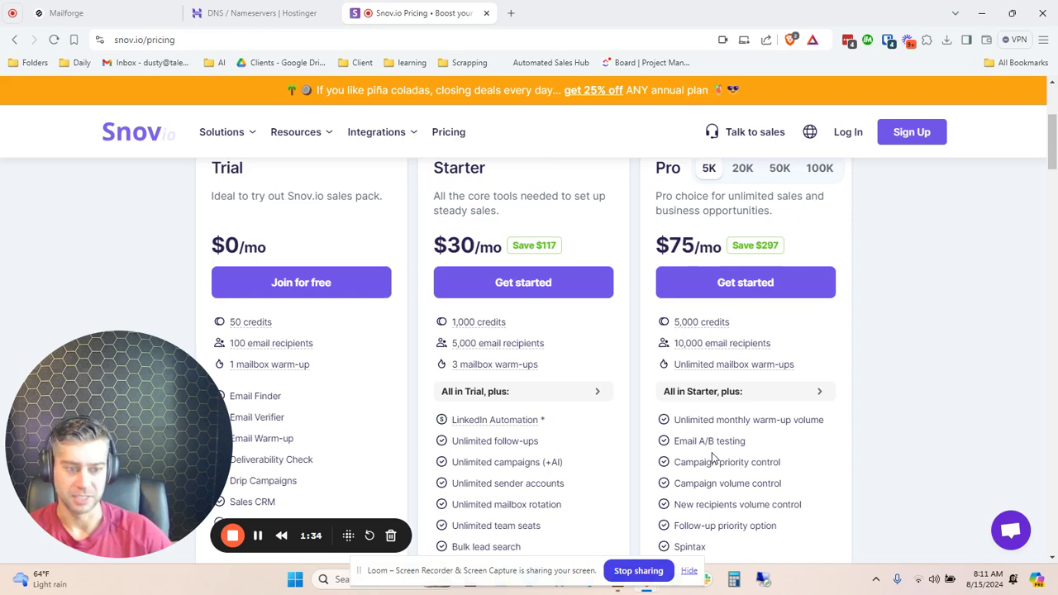
- Examine the Pro plan's features, teamwork and support entries, along with the LinkedIn Automation add-on
{"action": "scroll", "coordinate": [711, 452], "scroll_direction": "down", "scroll_amount": 3}
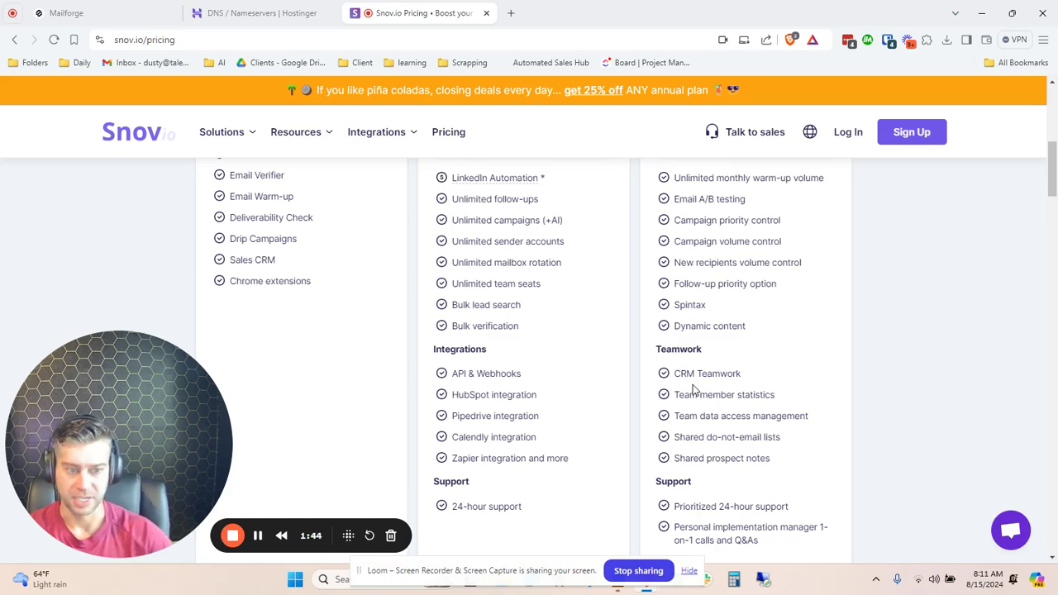
{"action": "scroll", "coordinate": [701, 398], "scroll_direction": "down", "scroll_amount": 3}
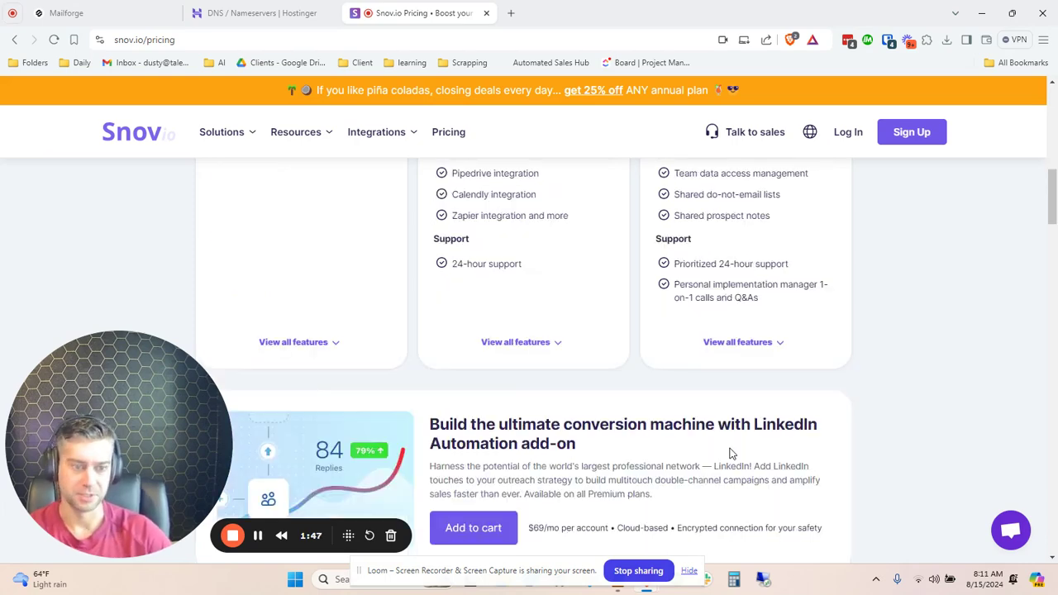
{"action": "scroll", "coordinate": [730, 453], "scroll_direction": "up", "scroll_amount": 3}
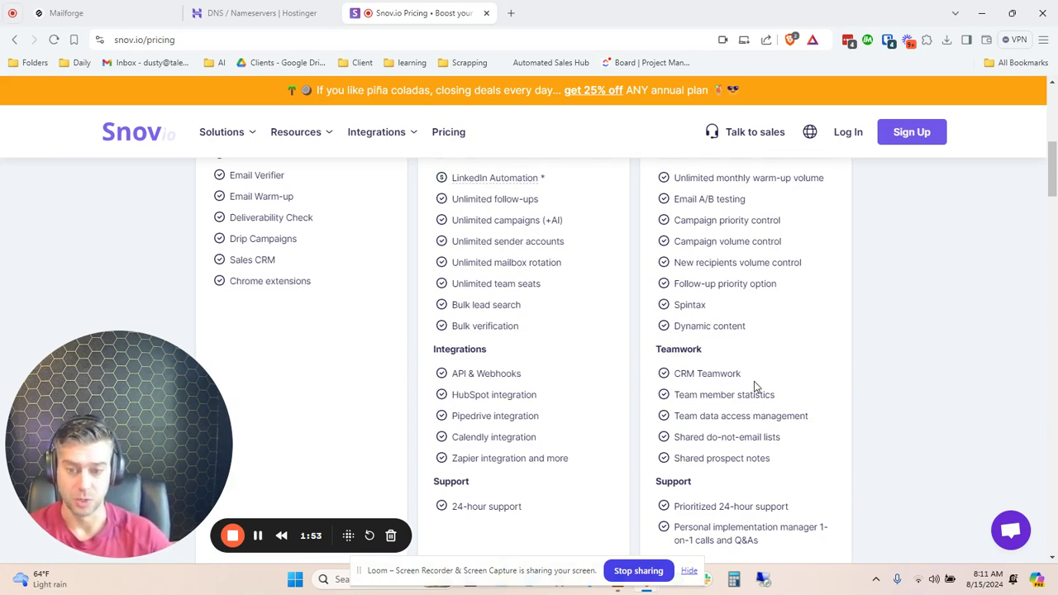
{"action": "scroll", "coordinate": [754, 355], "scroll_direction": "up", "scroll_amount": 3}
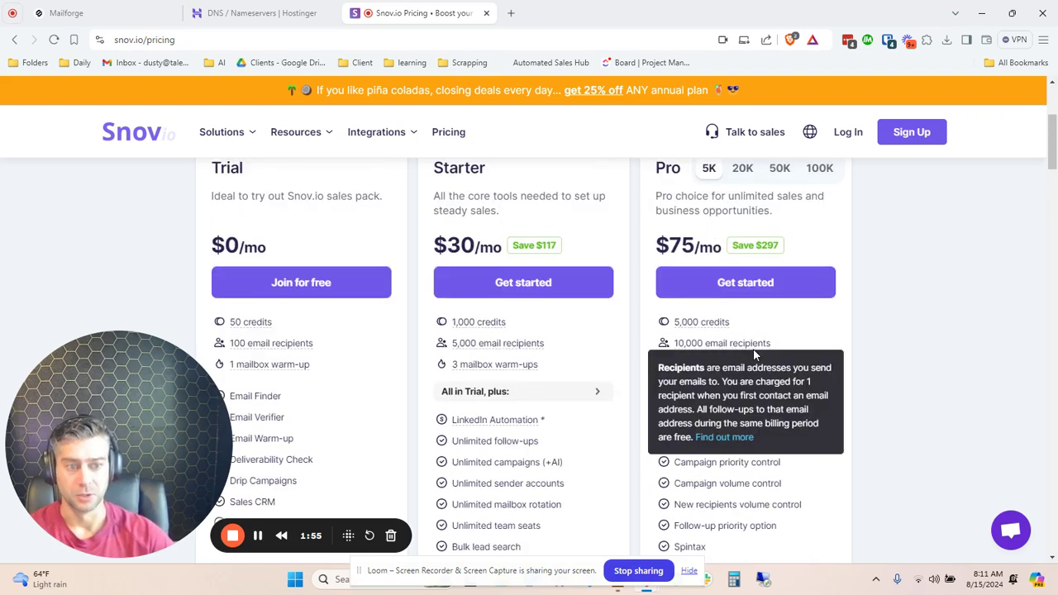
{"action": "scroll", "coordinate": [748, 314], "scroll_direction": "up", "scroll_amount": 3}
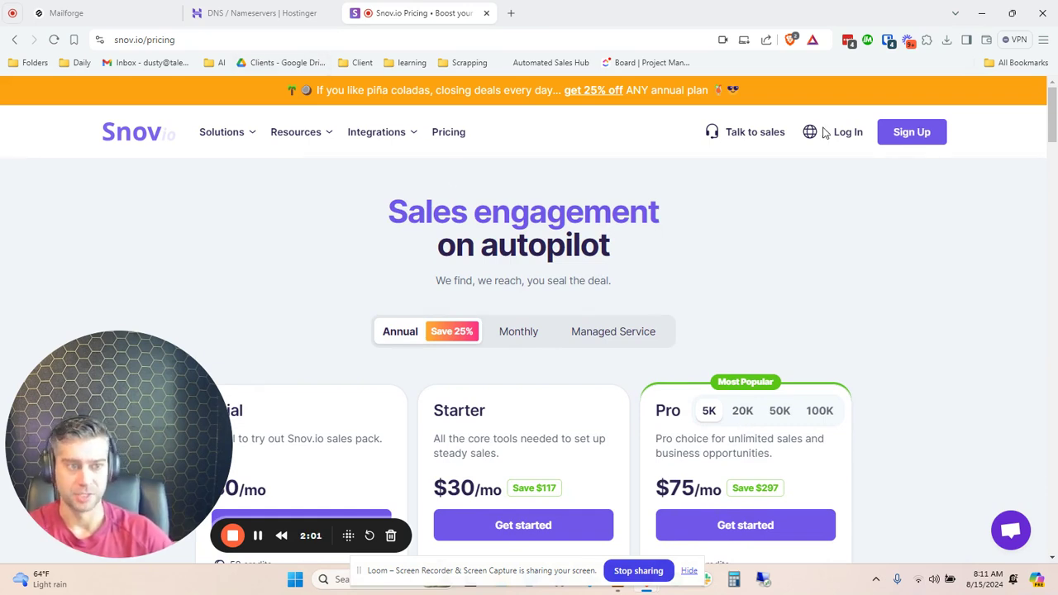
- Log in to the account, select all prospects on the current page of the 8.12 doddata list and check the list's additional options
{"action": "left_click", "coordinate": [852, 136]}
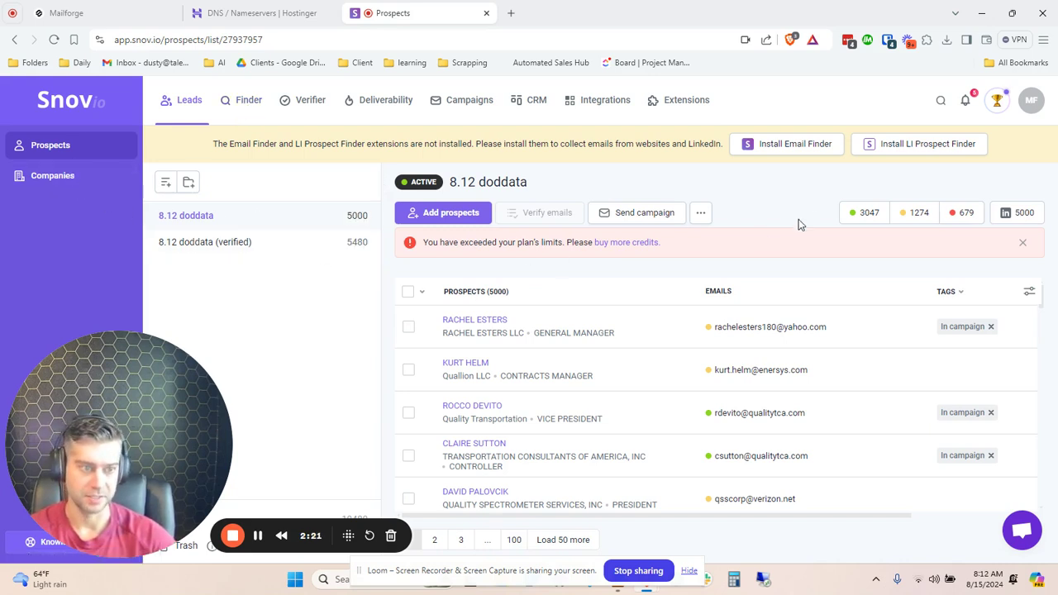
{"action": "left_click", "coordinate": [409, 292]}
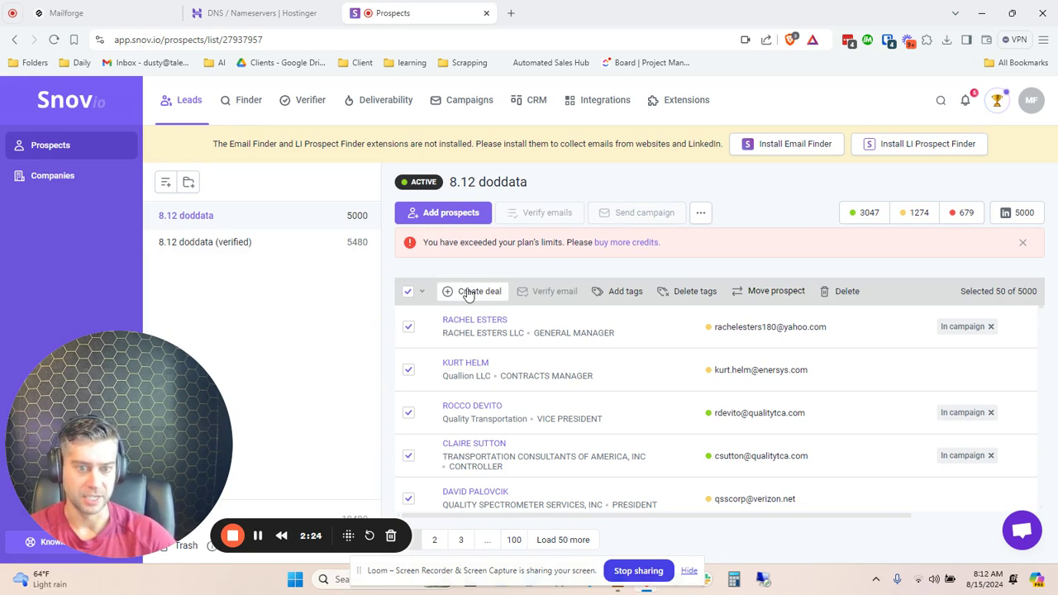
{"action": "left_click", "coordinate": [701, 213]}
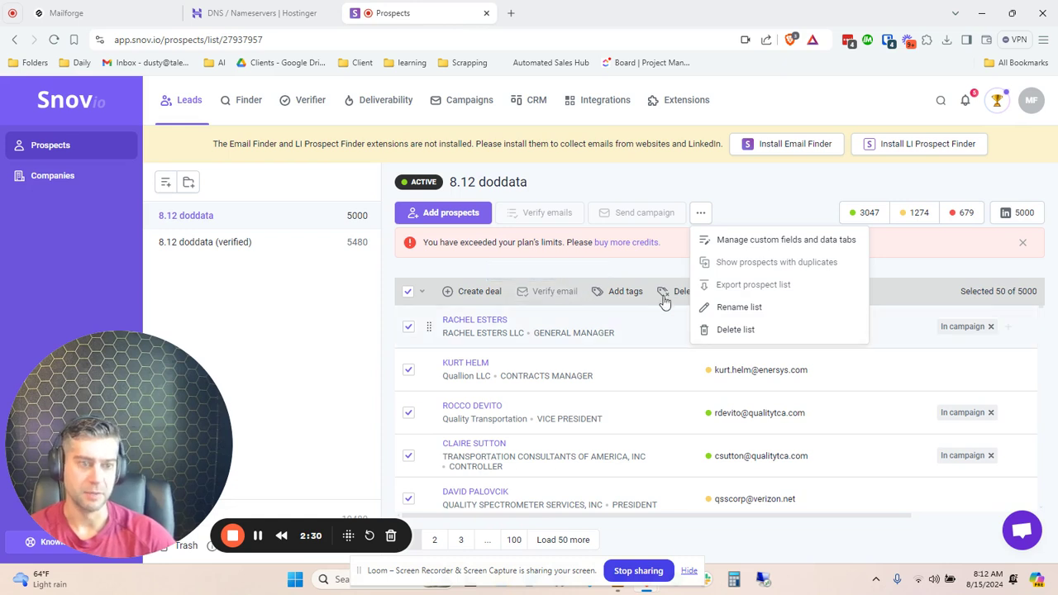
{"action": "left_click", "coordinate": [752, 194]}
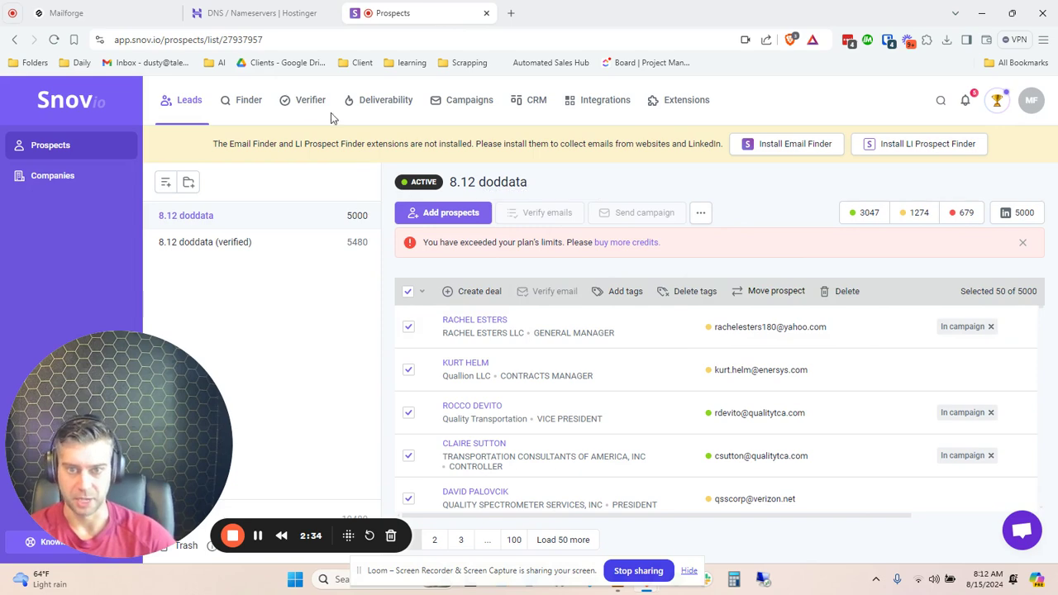
- Open the Finder's Database Search and review the filters available for prospects and companies
{"action": "left_click", "coordinate": [244, 101]}
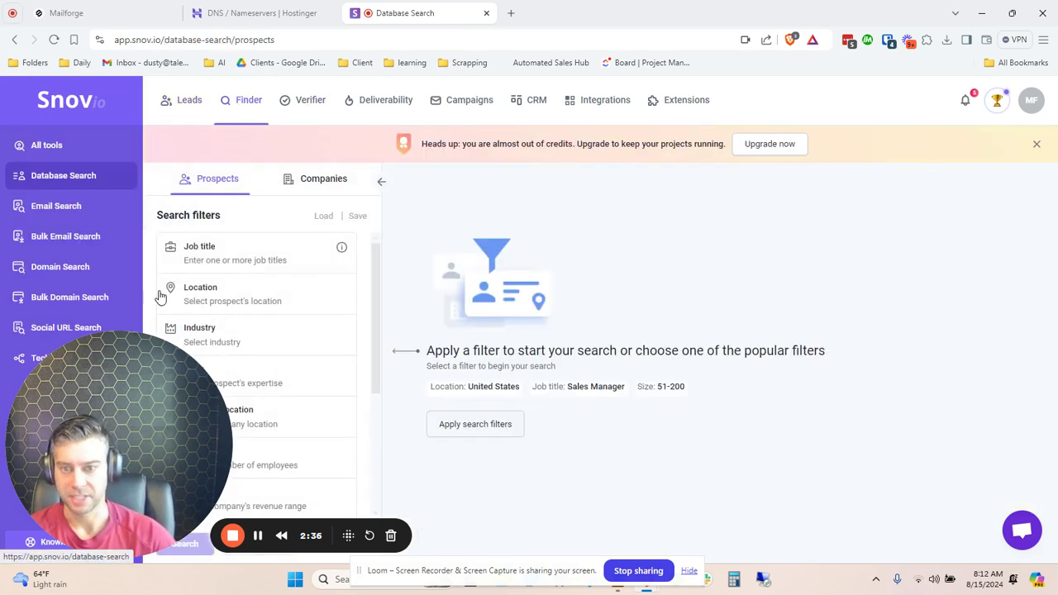
{"action": "left_click_drag", "start_coordinate": [124, 352], "coordinate": [754, 305]}
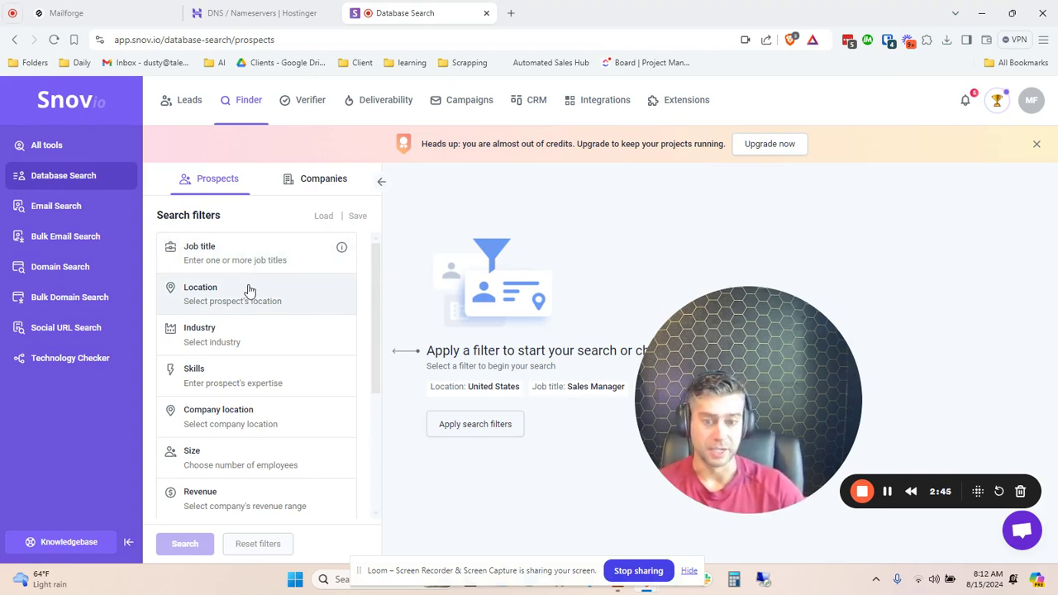
{"action": "scroll", "coordinate": [259, 312], "scroll_direction": "down", "scroll_amount": 3}
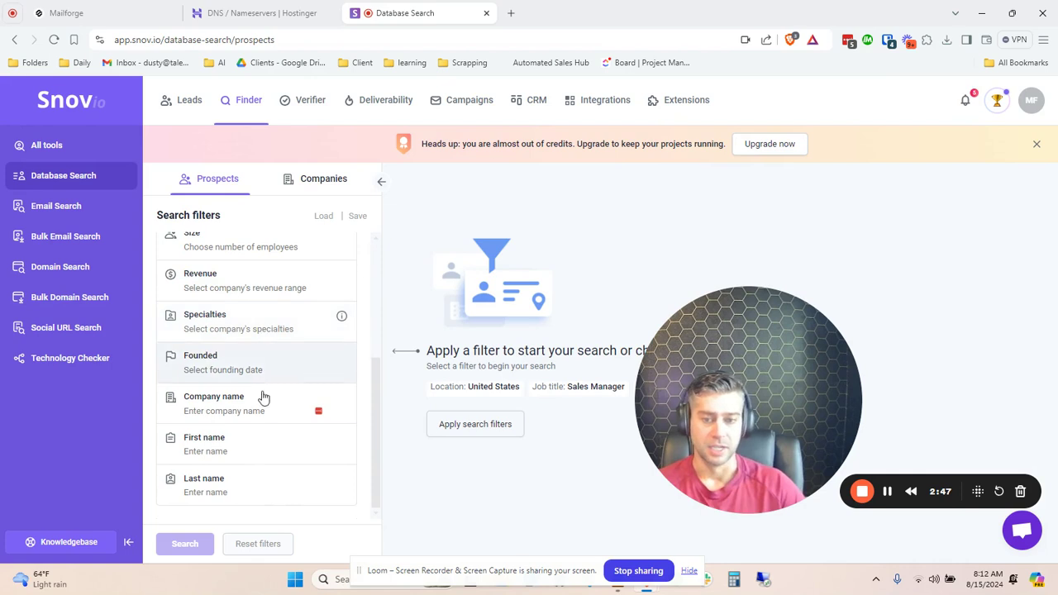
{"action": "scroll", "coordinate": [238, 322], "scroll_direction": "up", "scroll_amount": 3}
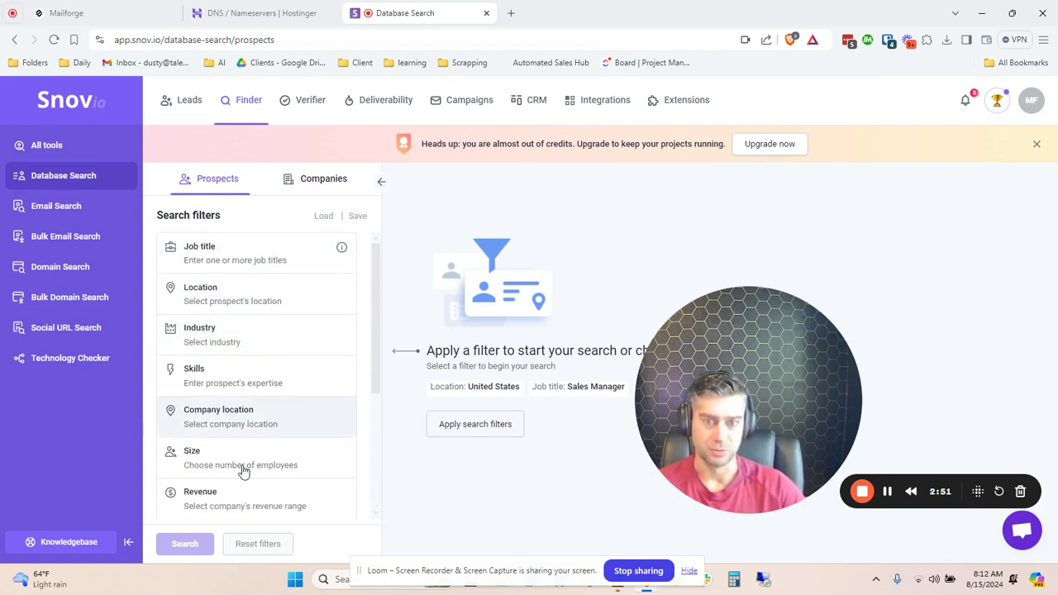
{"action": "left_click", "coordinate": [323, 180]}
{"action": "left_click", "coordinate": [232, 180]}
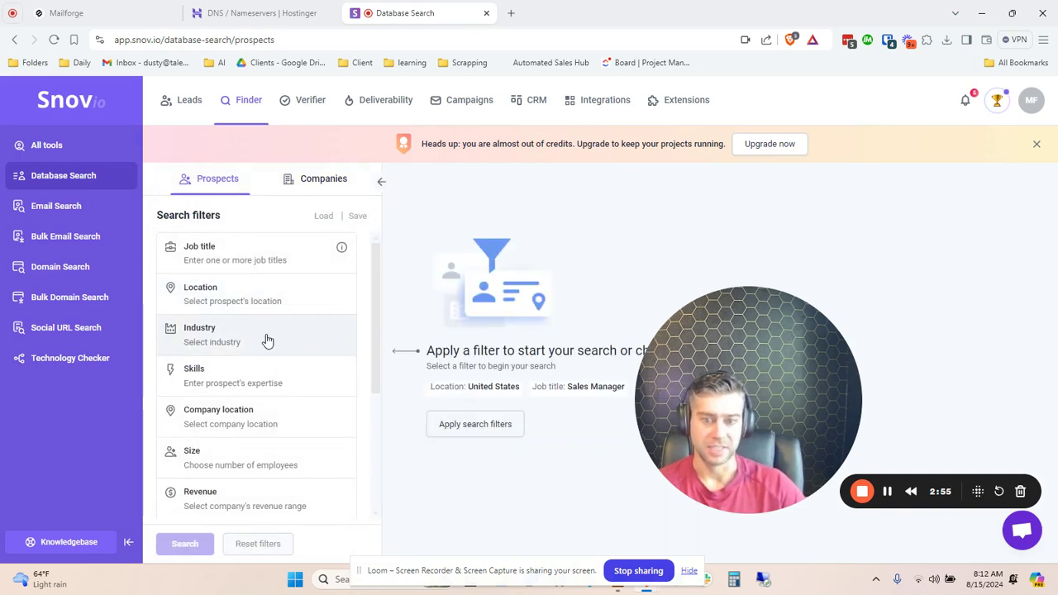
{"action": "scroll", "coordinate": [267, 338], "scroll_direction": "down", "scroll_amount": 3}
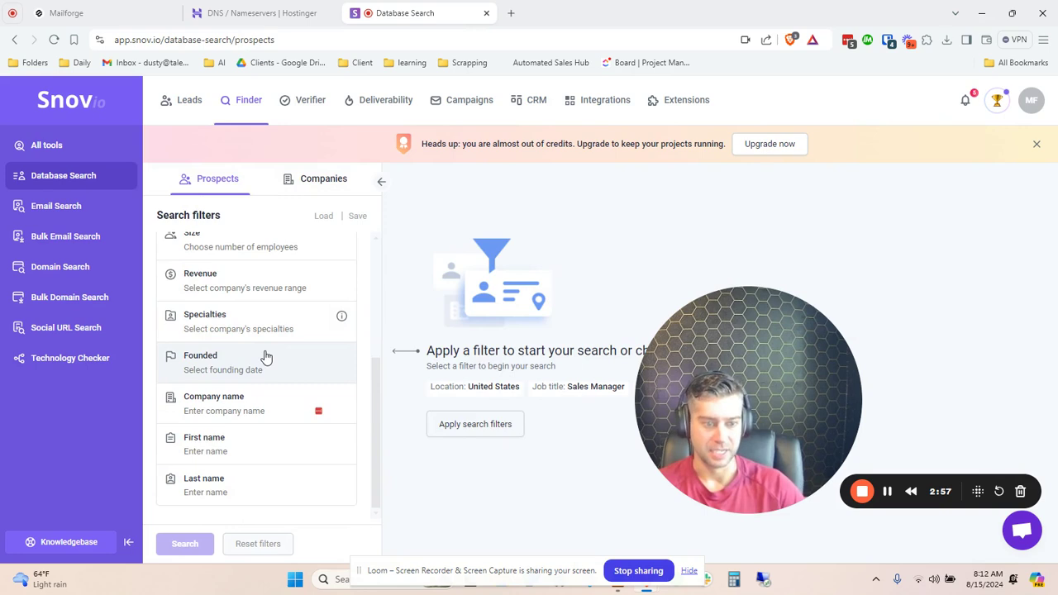
{"action": "scroll", "coordinate": [256, 352], "scroll_direction": "up", "scroll_amount": 3}
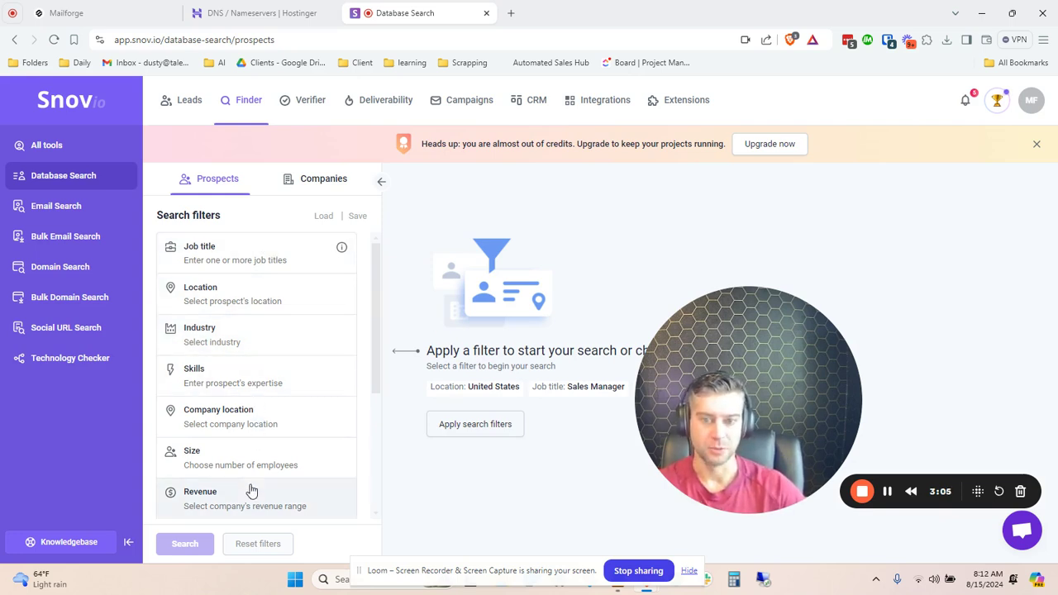
- Look through the Email Search, Bulk Email Search, Domain Search and Bulk Domain Search tools
{"action": "left_click", "coordinate": [72, 207]}
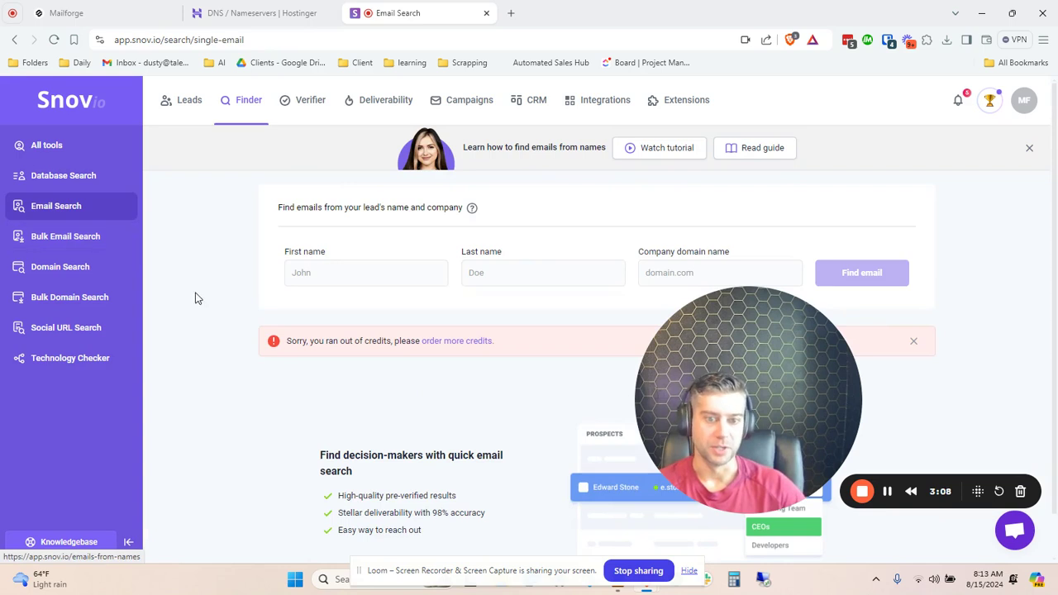
{"action": "left_click_drag", "start_coordinate": [715, 314], "coordinate": [888, 311]}
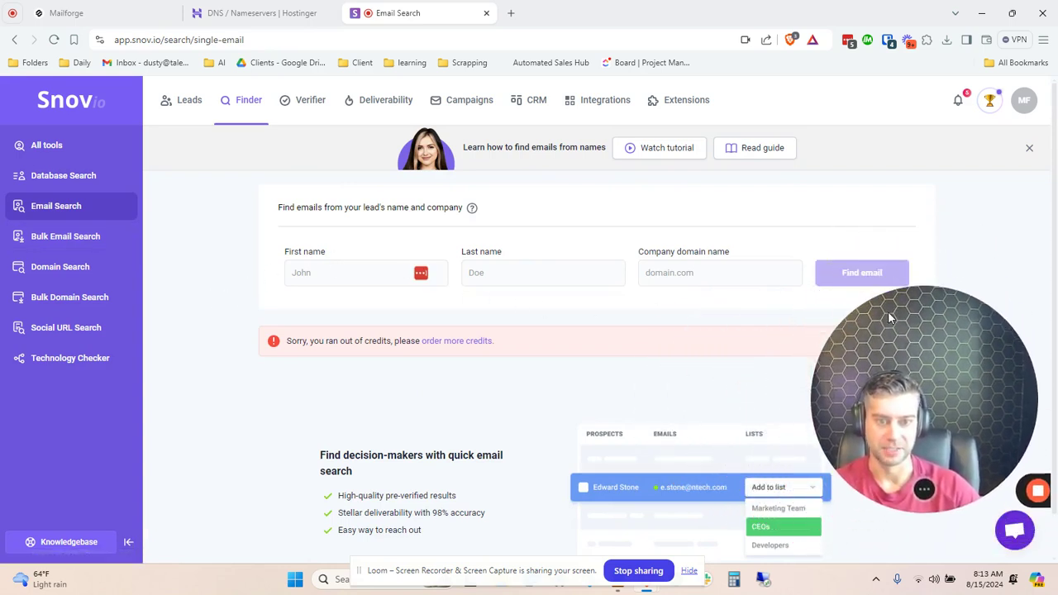
{"action": "left_click", "coordinate": [80, 238]}
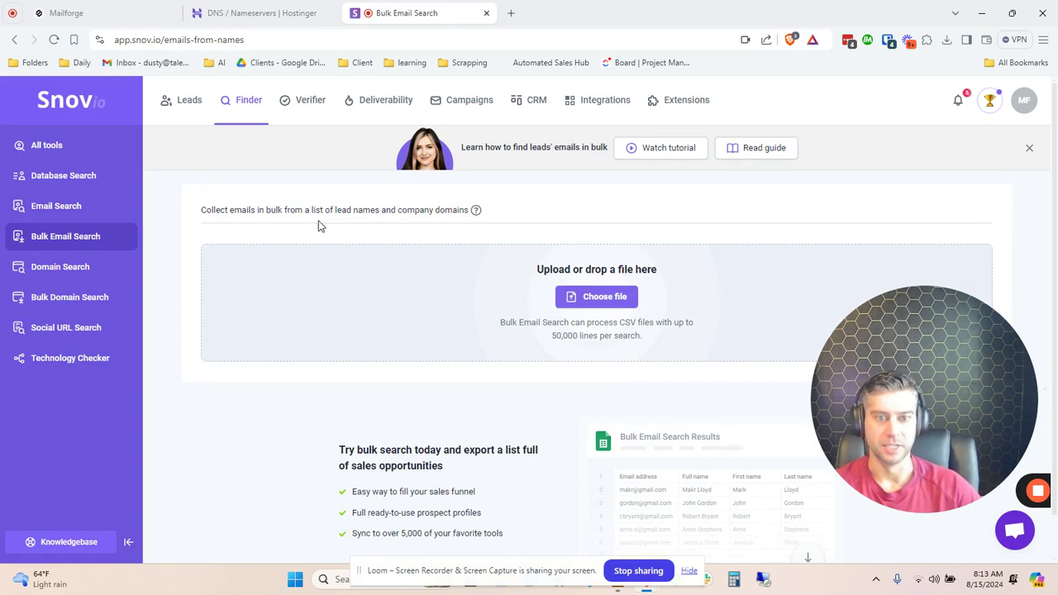
{"action": "left_click", "coordinate": [43, 273]}
{"action": "left_click", "coordinate": [69, 298]}
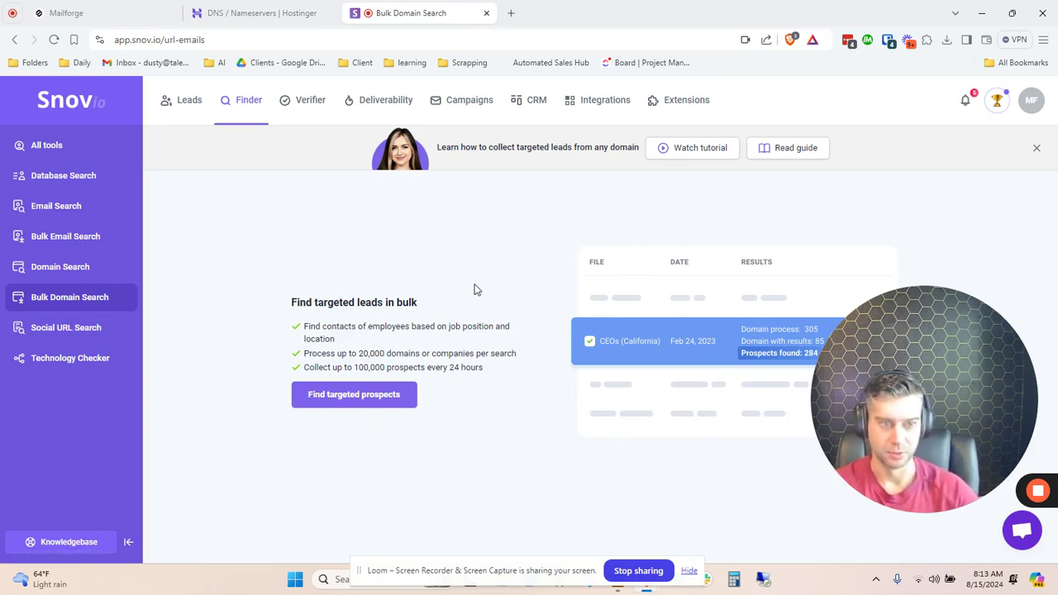
- View the Social URL Search tool and browse the technology categories in the Technology Checker
{"action": "left_click", "coordinate": [75, 327]}
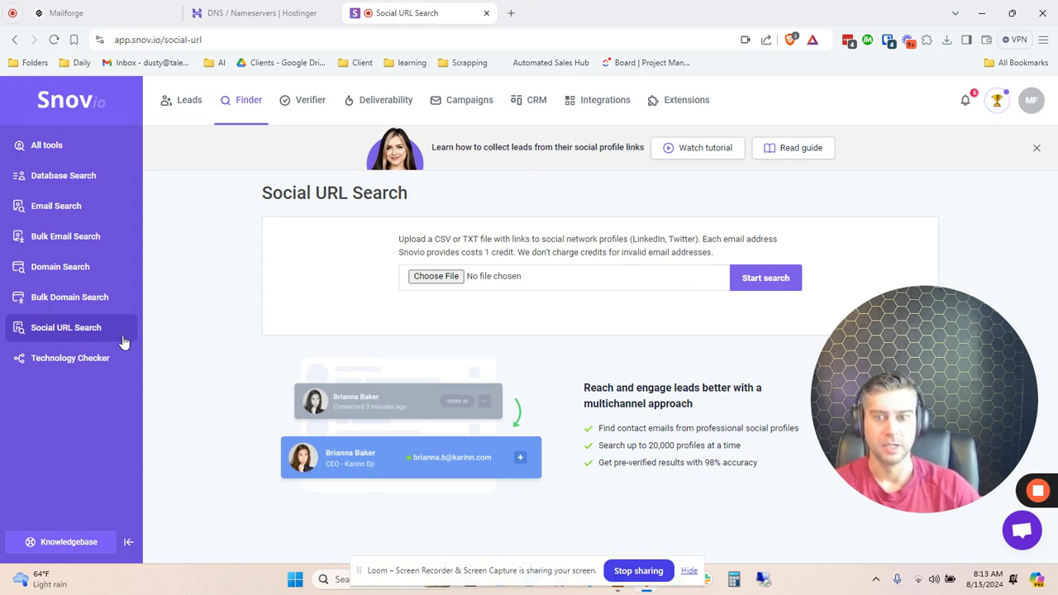
{"action": "left_click", "coordinate": [66, 362]}
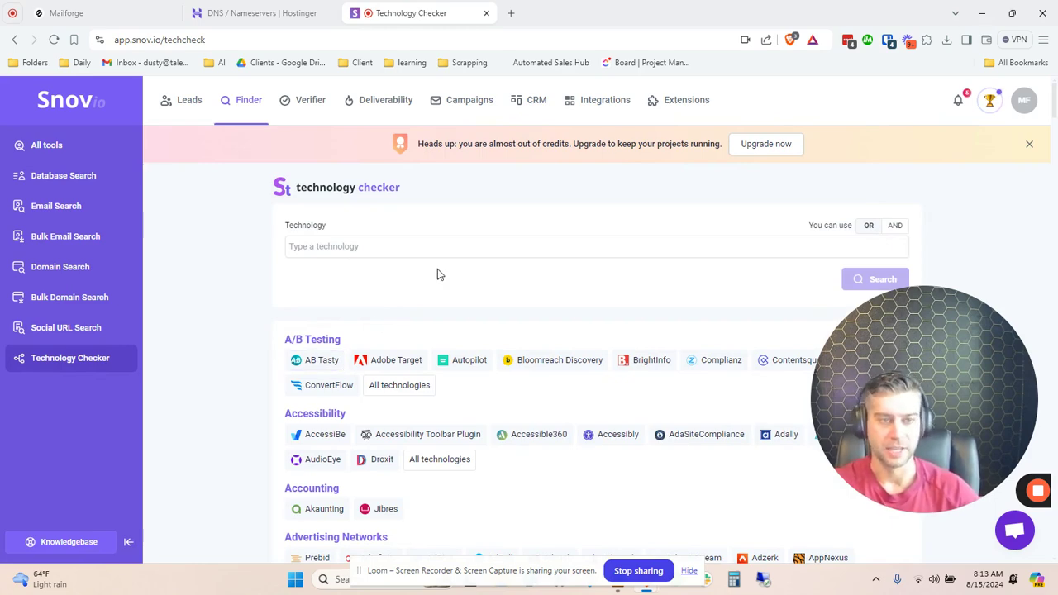
{"action": "scroll", "coordinate": [529, 455], "scroll_direction": "down", "scroll_amount": 10}
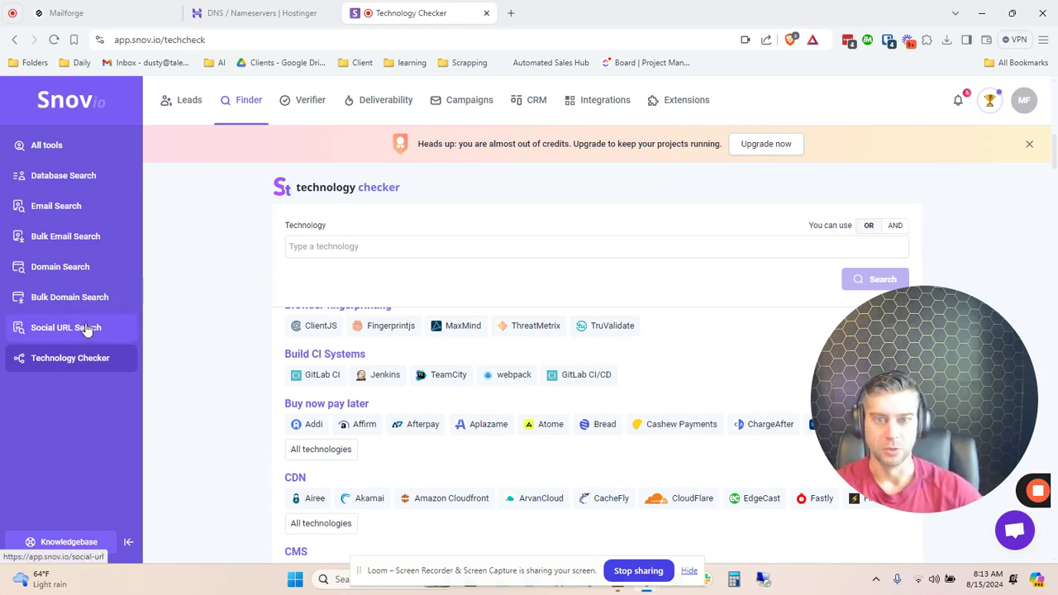
{"action": "scroll", "coordinate": [97, 331], "scroll_direction": "up", "scroll_amount": 3}
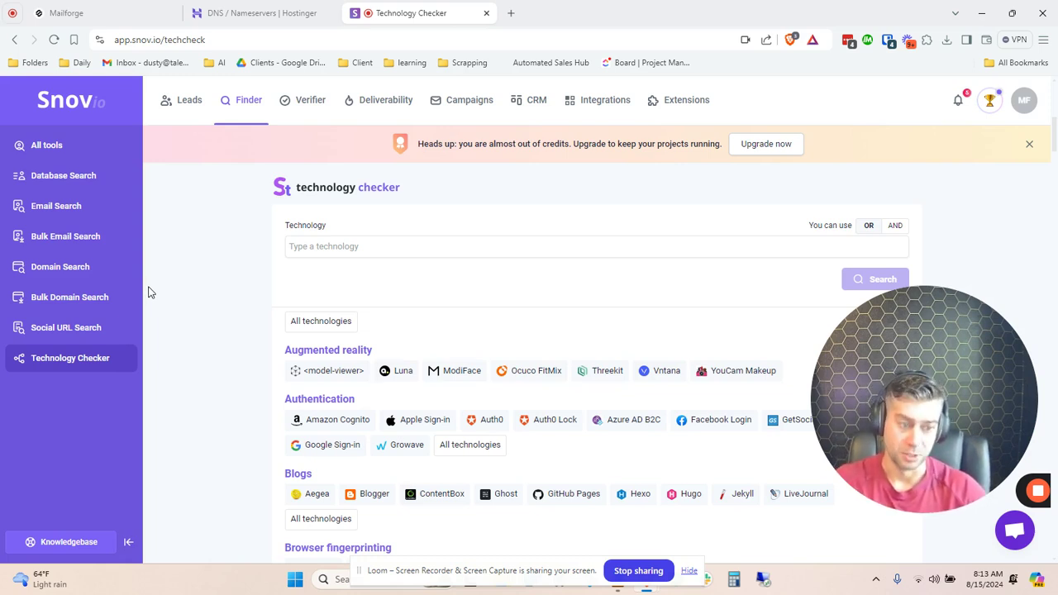
- View the single email verification tool and the Deliverability Check page
{"action": "left_click", "coordinate": [308, 102]}
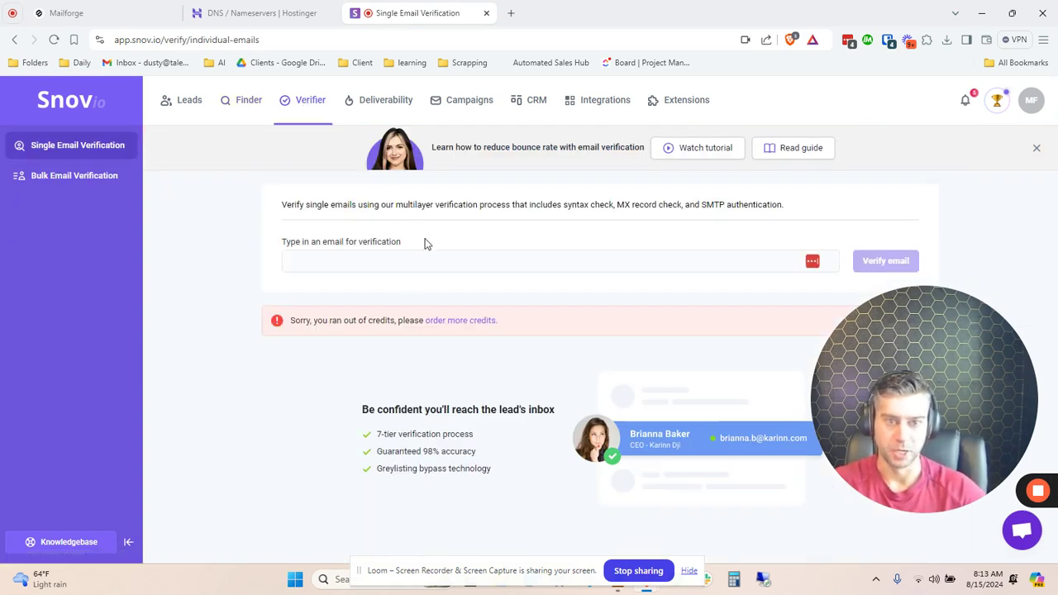
{"action": "left_click", "coordinate": [370, 100]}
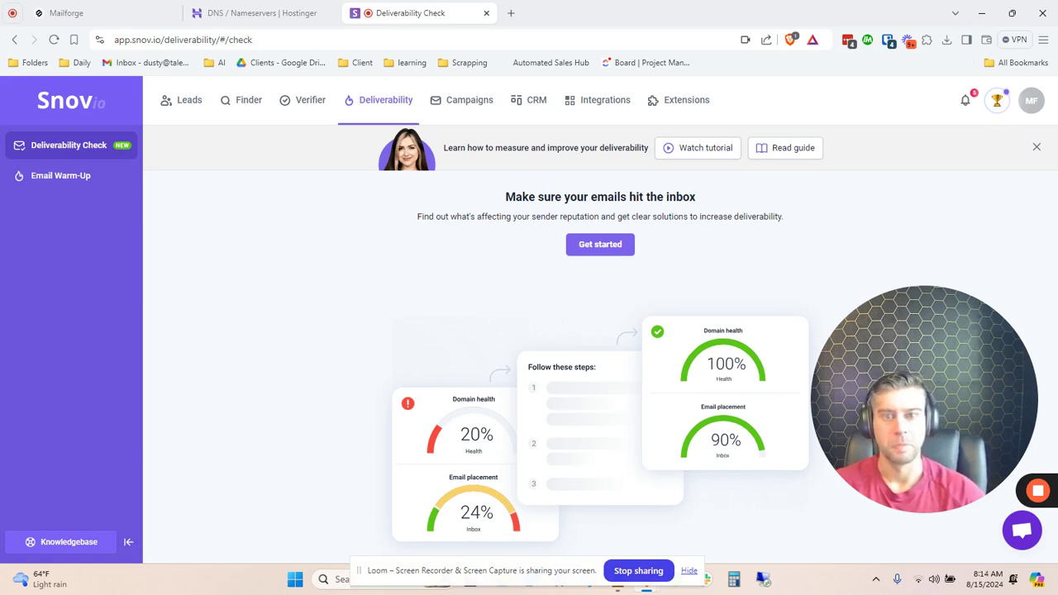
- Open the Email Warm-Up page and look over the mailboxes' status, strategy and sending columns
{"action": "left_click", "coordinate": [66, 178]}
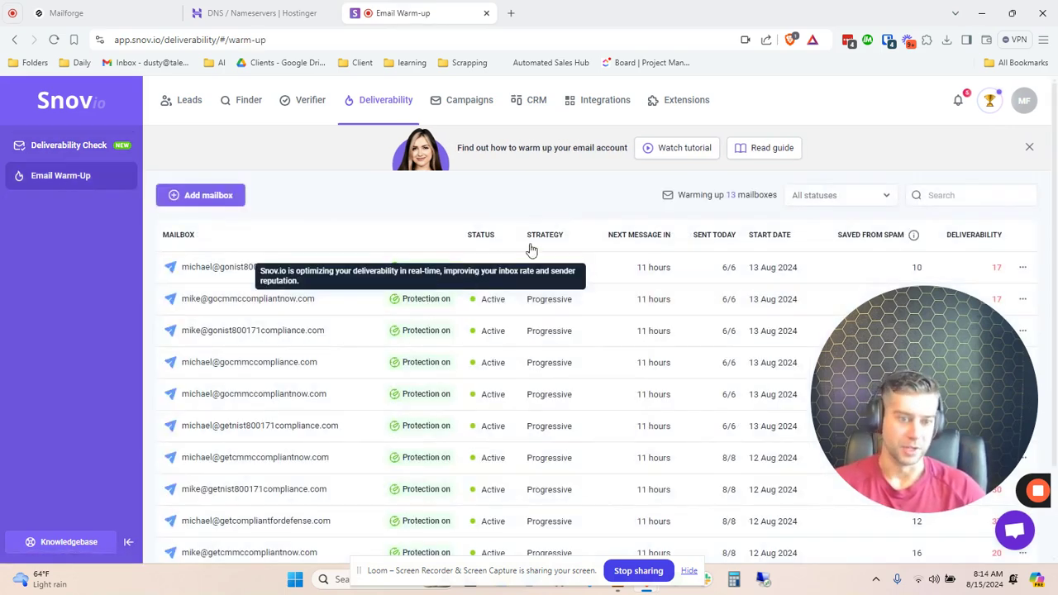
{"action": "scroll", "coordinate": [610, 281], "scroll_direction": "down", "scroll_amount": 3}
{"action": "scroll", "coordinate": [630, 456], "scroll_direction": "up", "scroll_amount": 3}
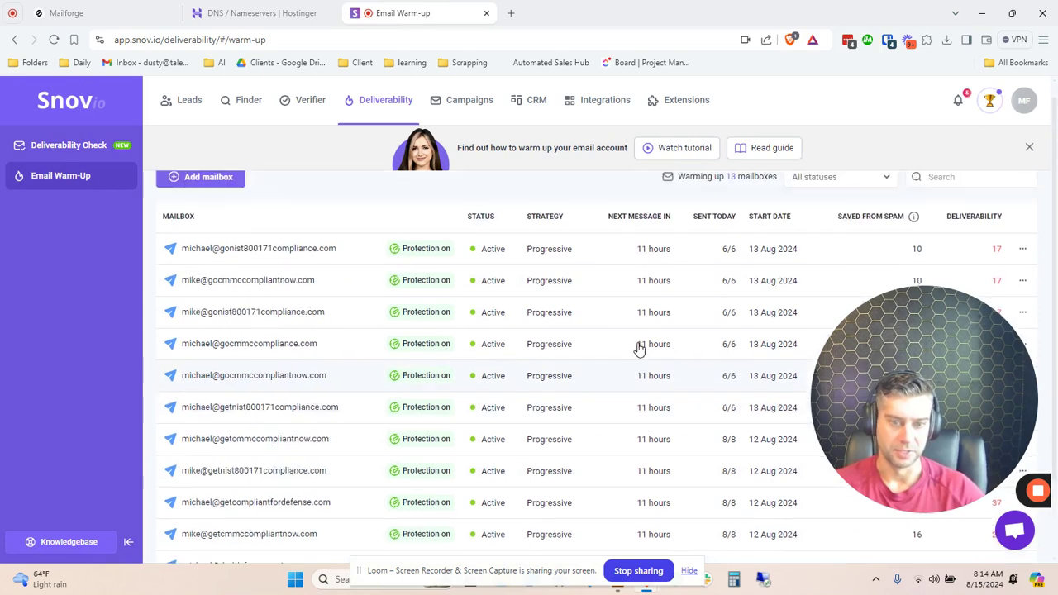
- Open the campaigns overview and look over the outreach campaigns and their sending and engagement statistics
{"action": "left_click", "coordinate": [450, 102]}
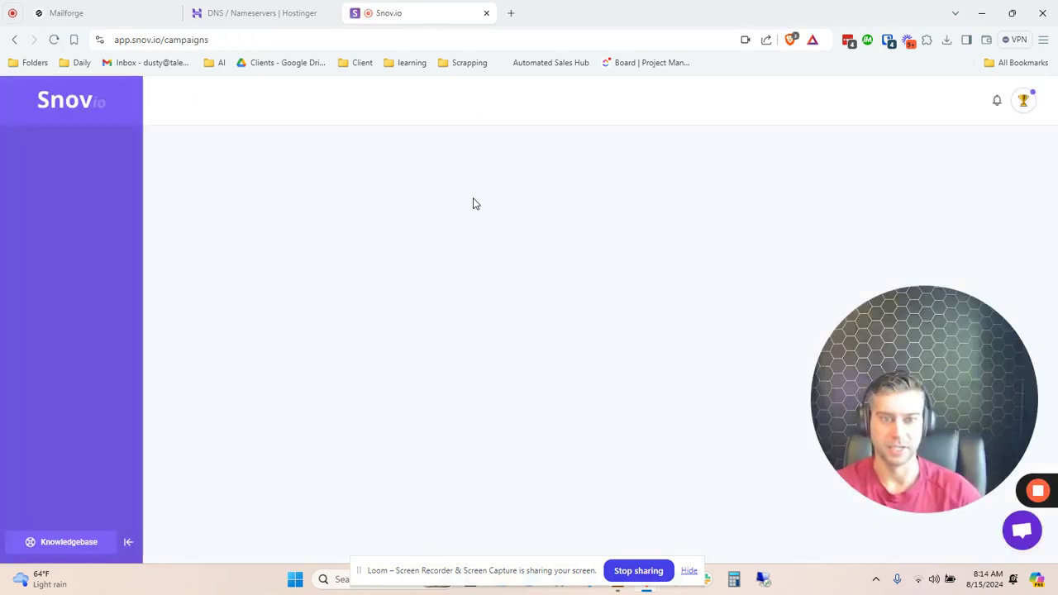
{"action": "left_click_drag", "start_coordinate": [890, 315], "coordinate": [860, 323]}
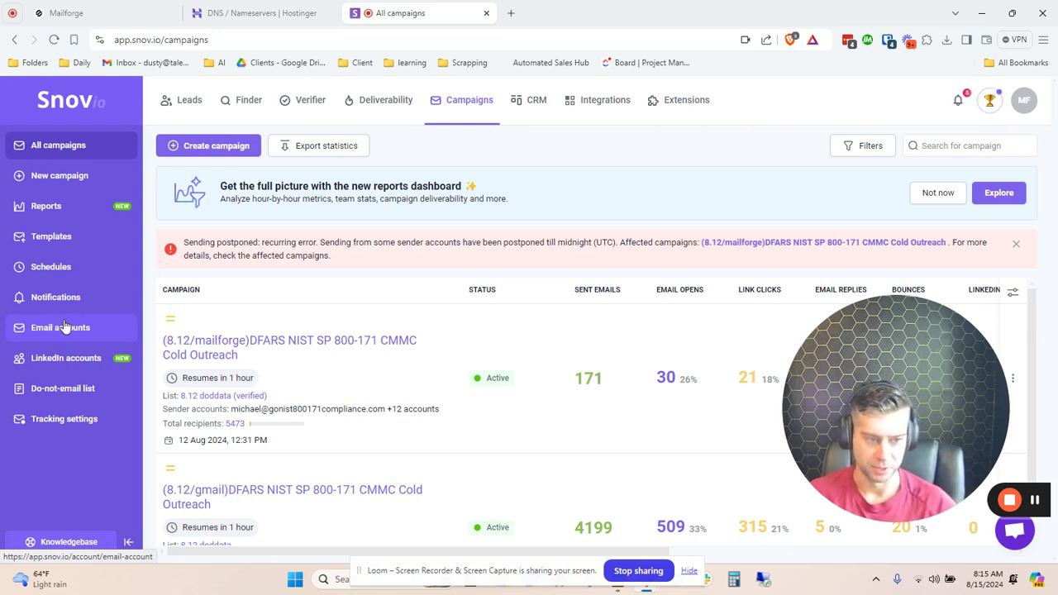
{"action": "scroll", "coordinate": [238, 347], "scroll_direction": "down", "scroll_amount": 1}
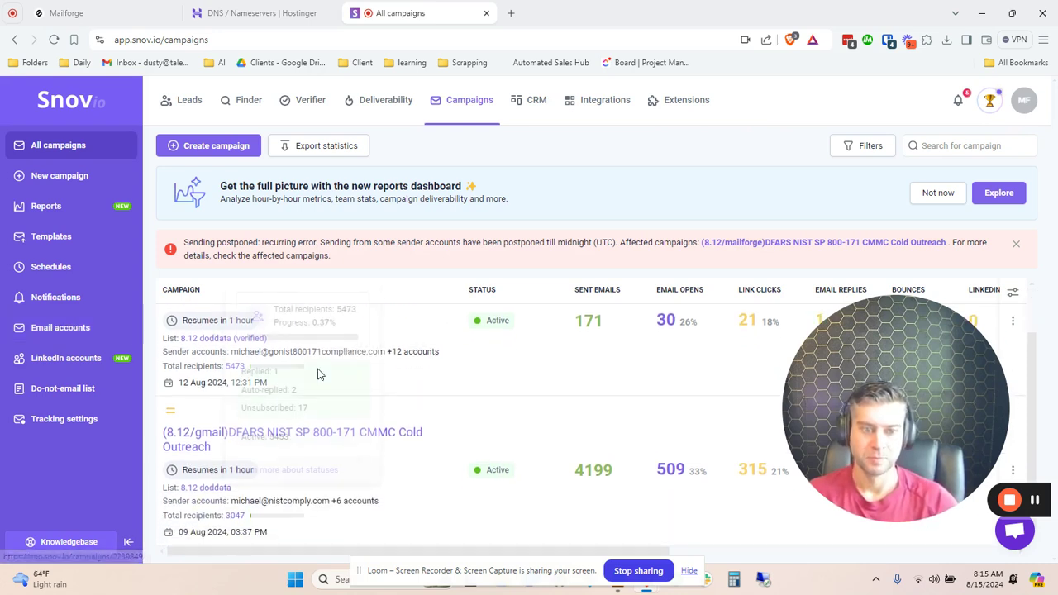
{"action": "scroll", "coordinate": [182, 370], "scroll_direction": "up", "scroll_amount": 1}
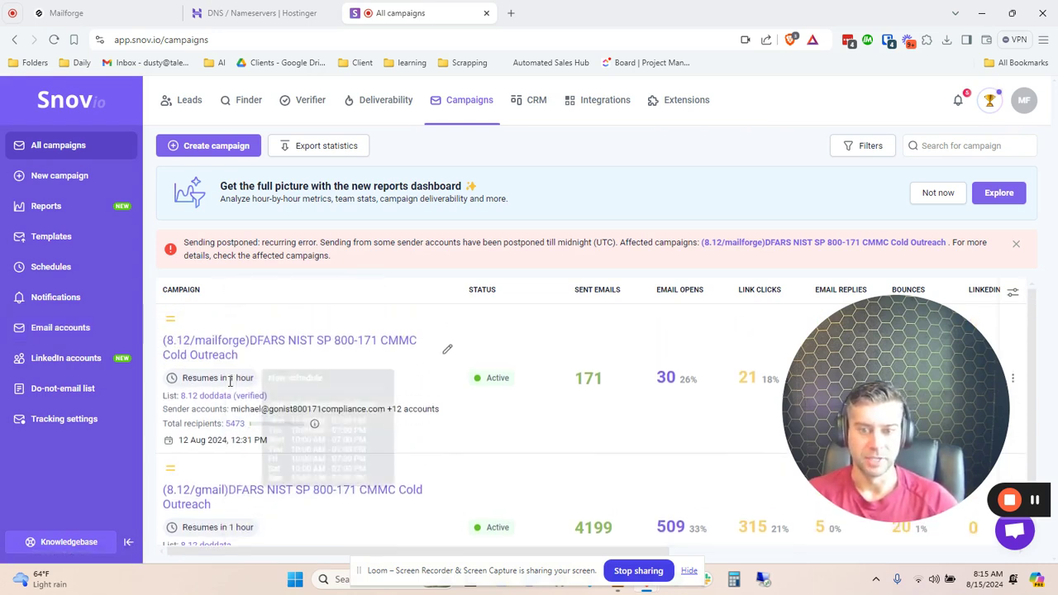
- Open the (8.12/mailforge) DFAR​S NIST SP 800-171 CMMC campaign's statistics and review the results of each campaign step
{"action": "left_click", "coordinate": [244, 341]}
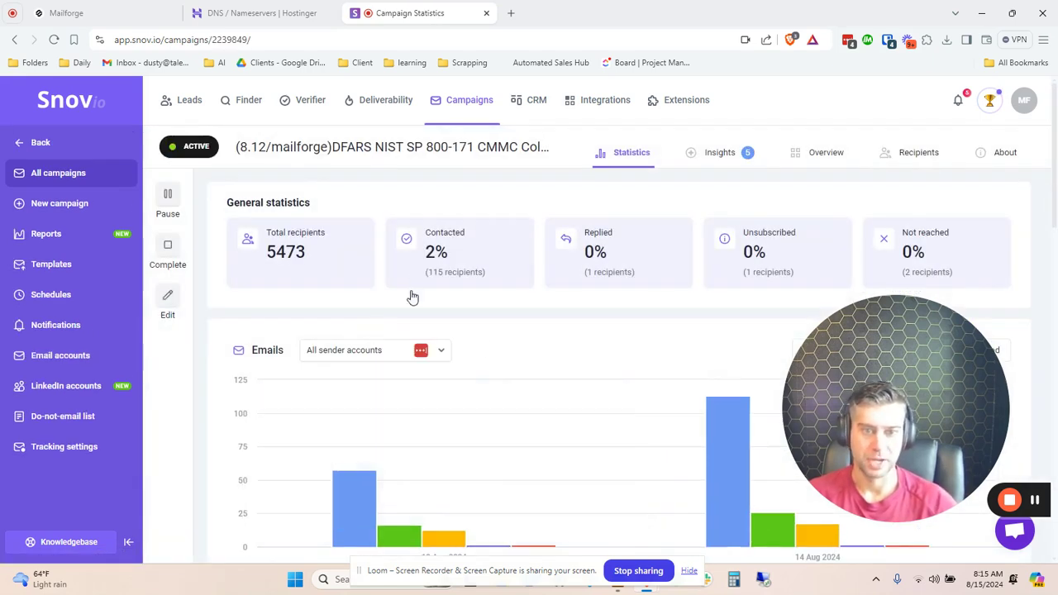
{"action": "scroll", "coordinate": [446, 337], "scroll_direction": "down", "scroll_amount": 5}
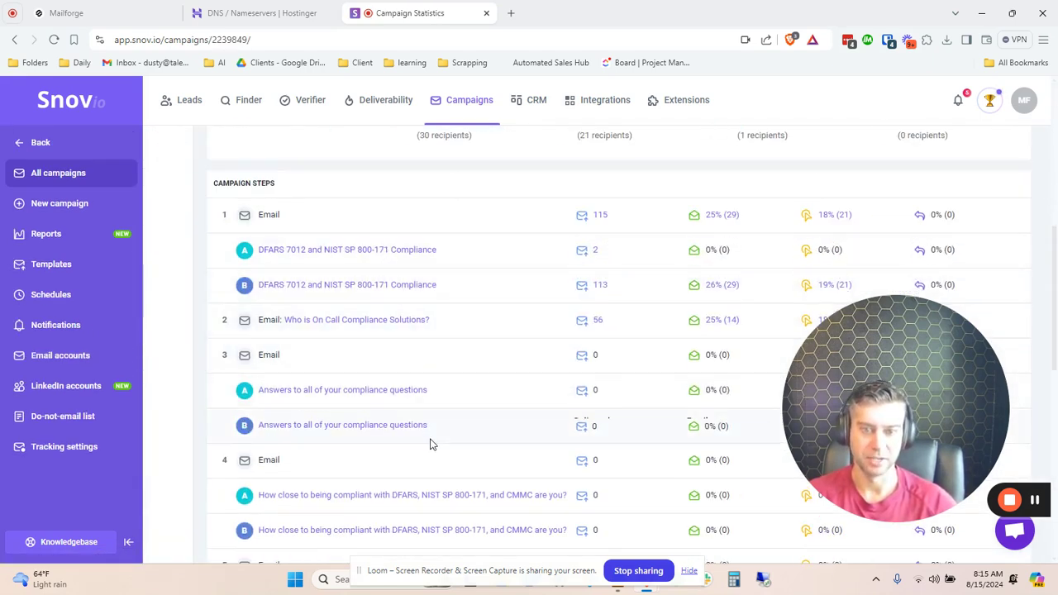
{"action": "scroll", "coordinate": [430, 455], "scroll_direction": "down", "scroll_amount": 3}
{"action": "scroll", "coordinate": [331, 331], "scroll_direction": "up", "scroll_amount": 8}
{"action": "scroll", "coordinate": [308, 280], "scroll_direction": "up", "scroll_amount": 2}
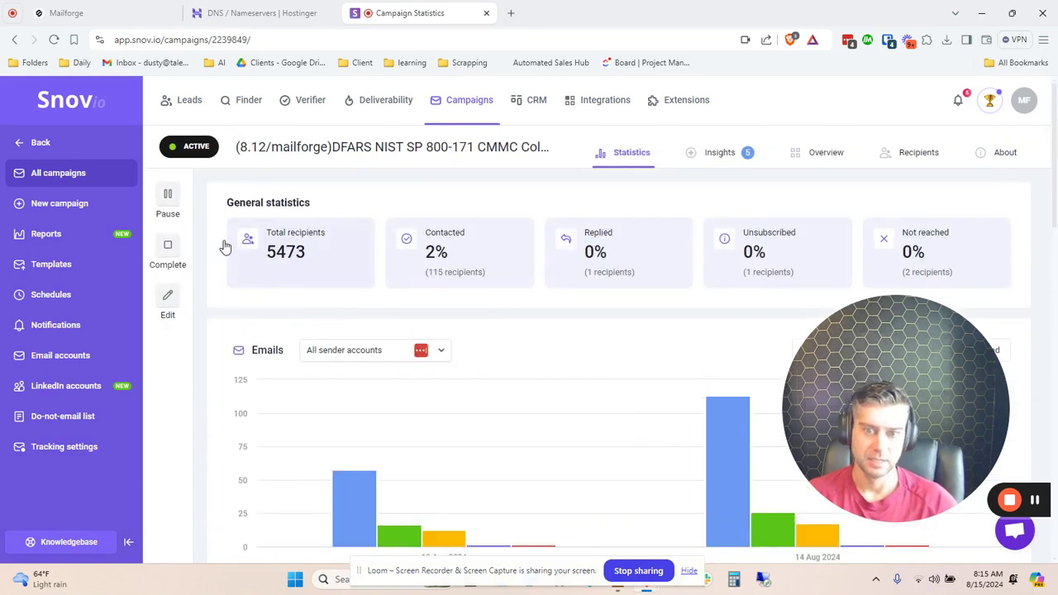
- Review the mailforge campaign's email sequence in the editor through to its last message and save the campaign
{"action": "left_click", "coordinate": [167, 303]}
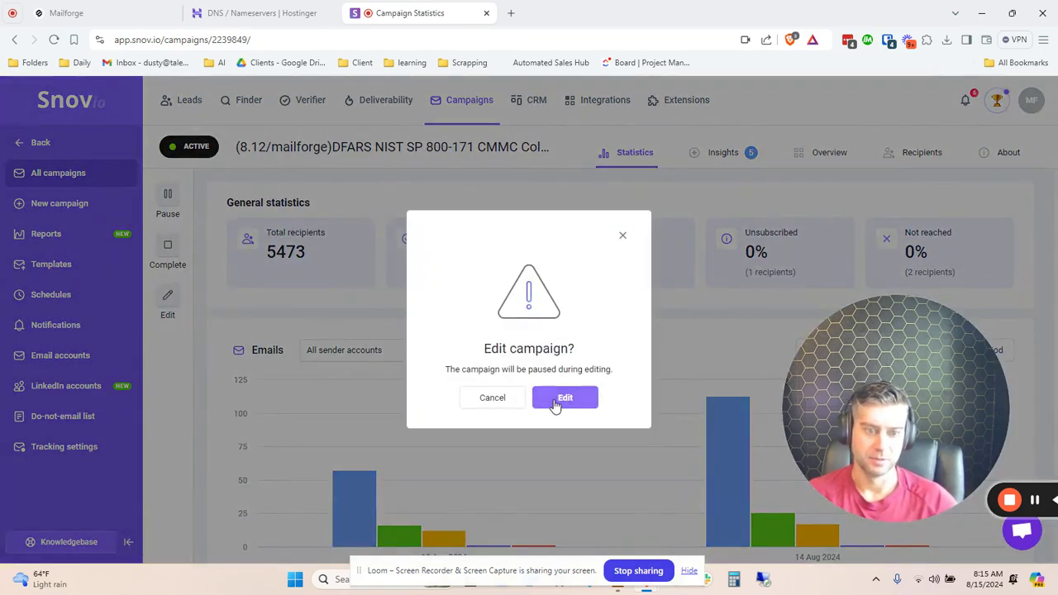
{"action": "left_click", "coordinate": [558, 399]}
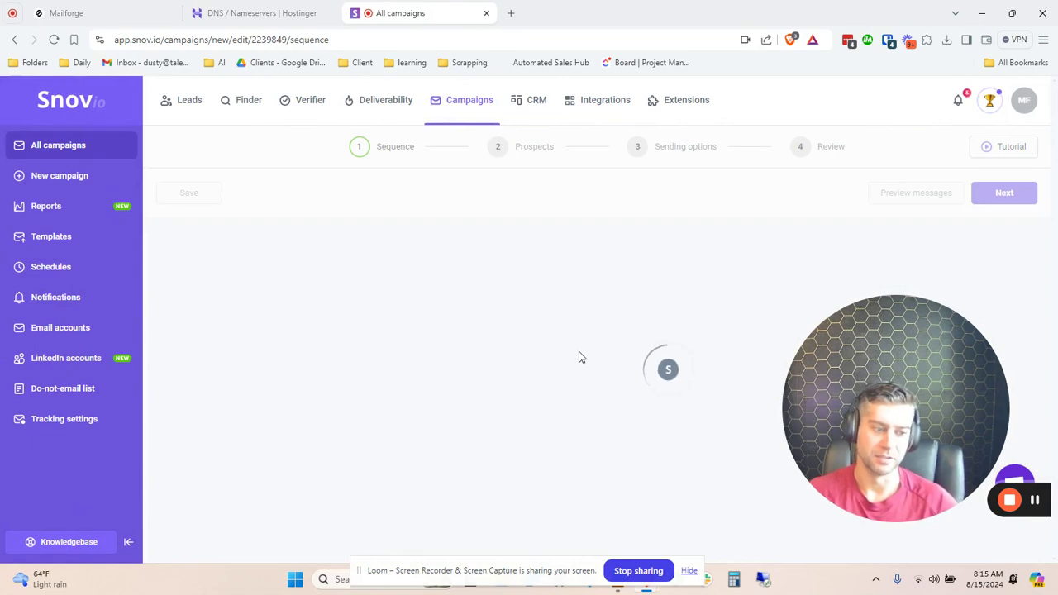
{"action": "scroll", "coordinate": [496, 339], "scroll_direction": "down", "scroll_amount": 5}
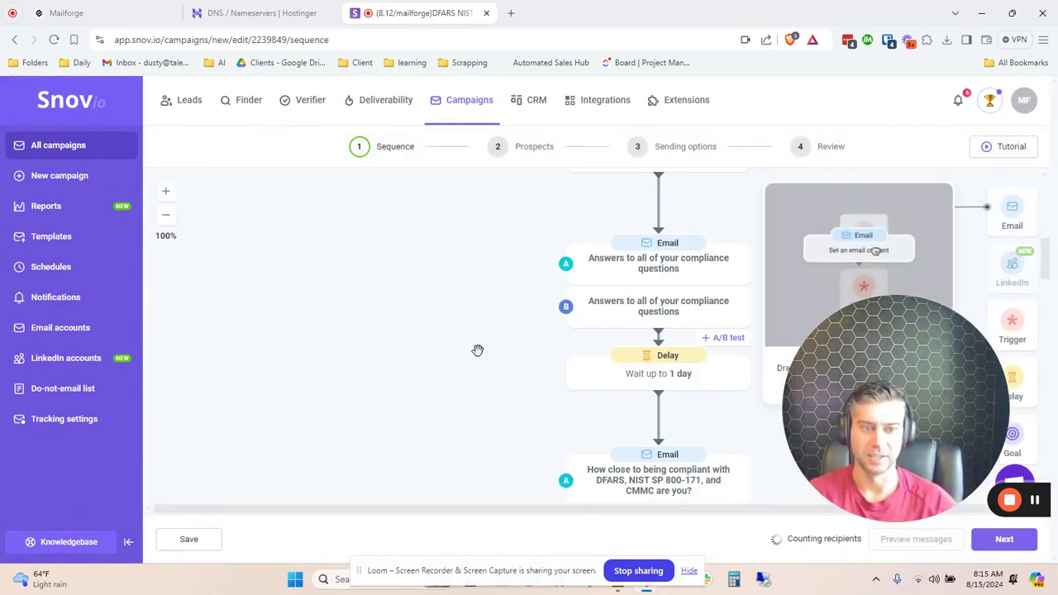
{"action": "scroll", "coordinate": [451, 326], "scroll_direction": "down", "scroll_amount": 8}
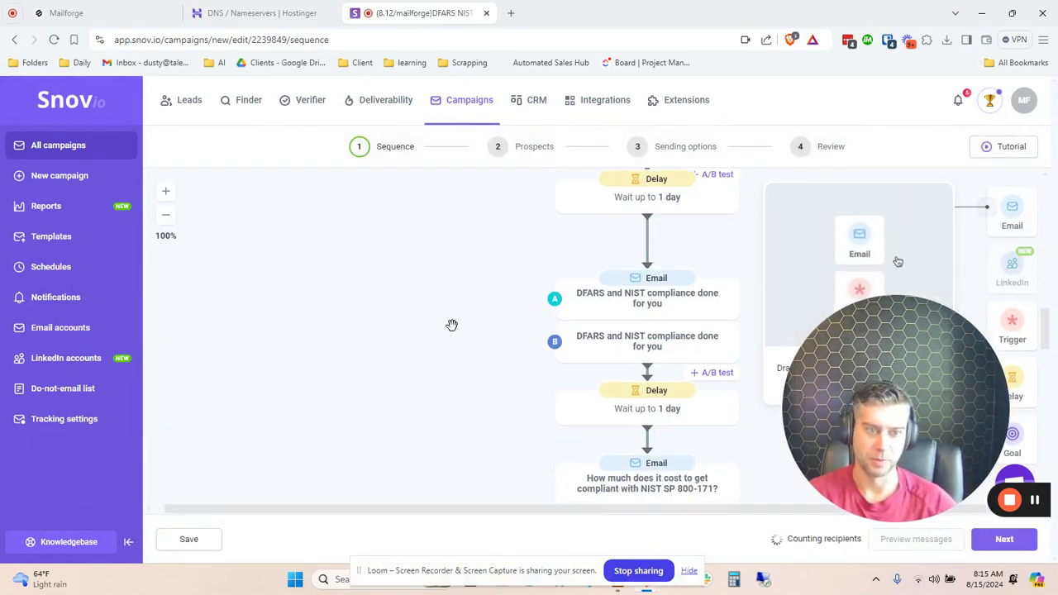
{"action": "scroll", "coordinate": [629, 381], "scroll_direction": "down", "scroll_amount": 4}
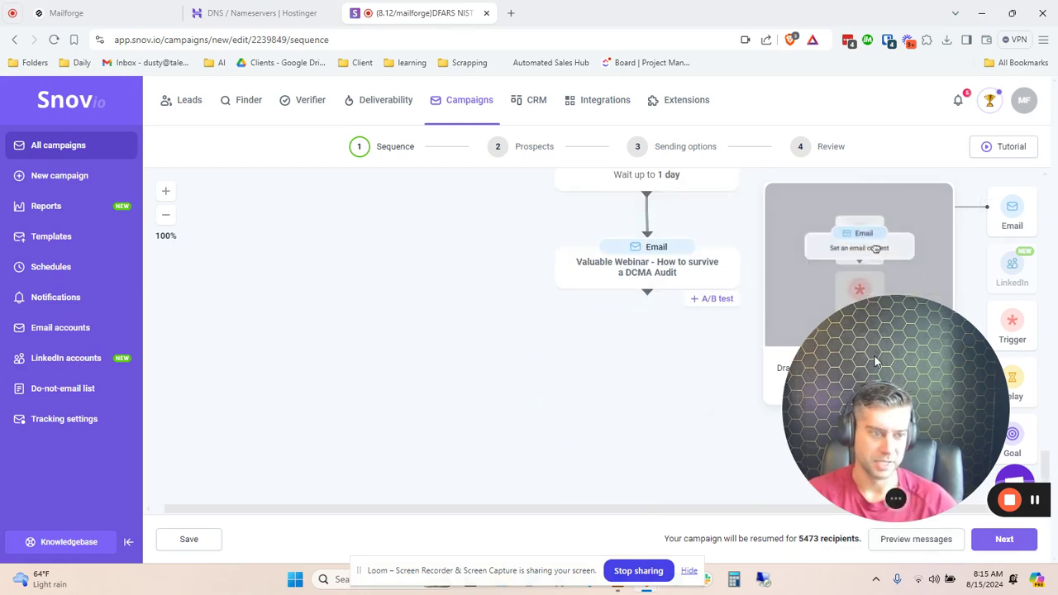
{"action": "left_click_drag", "start_coordinate": [876, 362], "coordinate": [351, 349]}
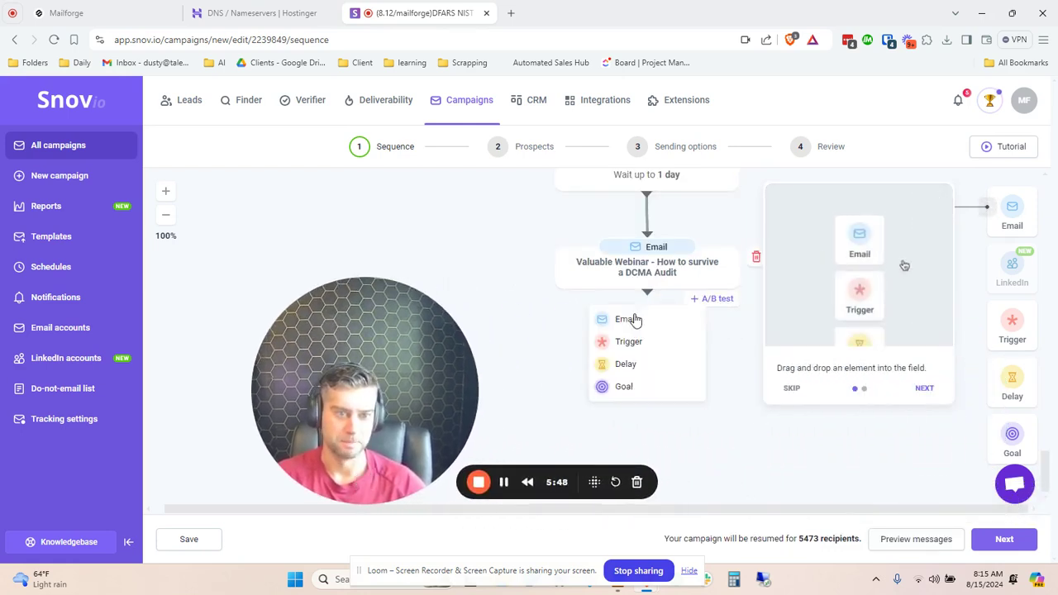
{"action": "left_click", "coordinate": [916, 390]}
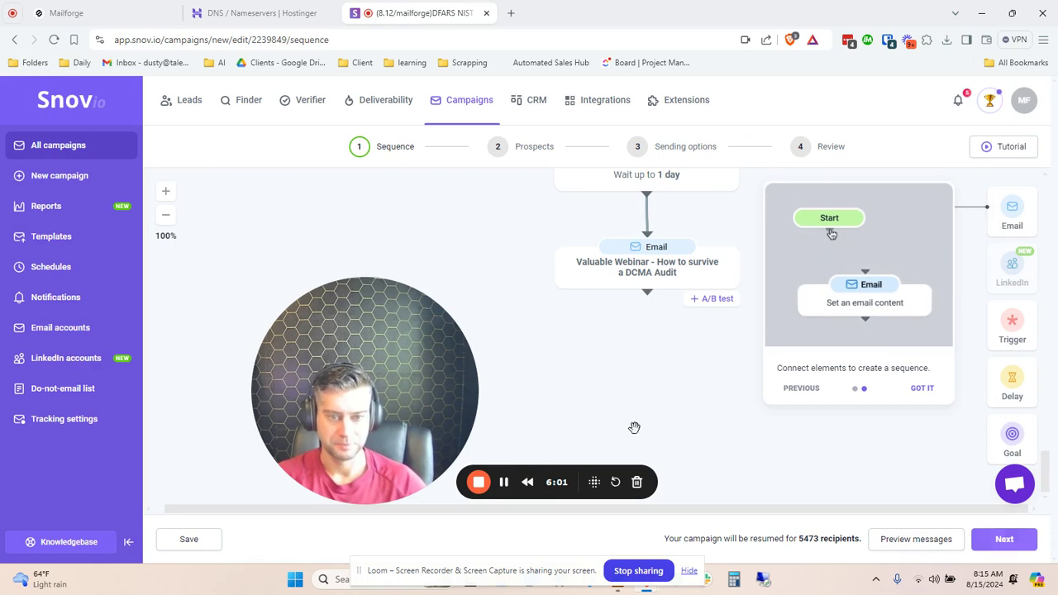
{"action": "left_click", "coordinate": [196, 538]}
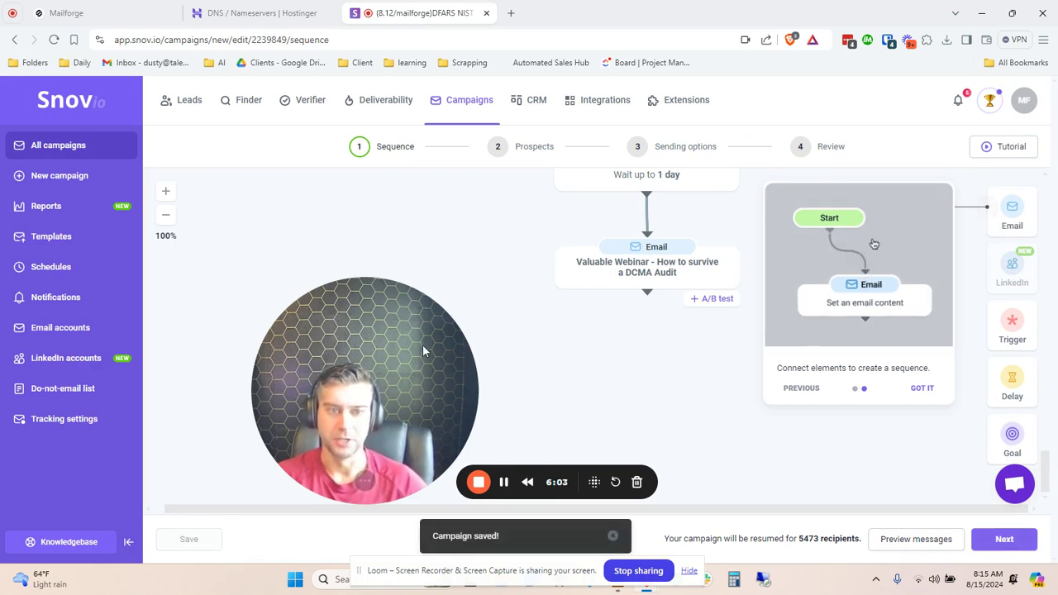
- Start adding a new sender email account with Other as the email provider
{"action": "left_click", "coordinate": [61, 331]}
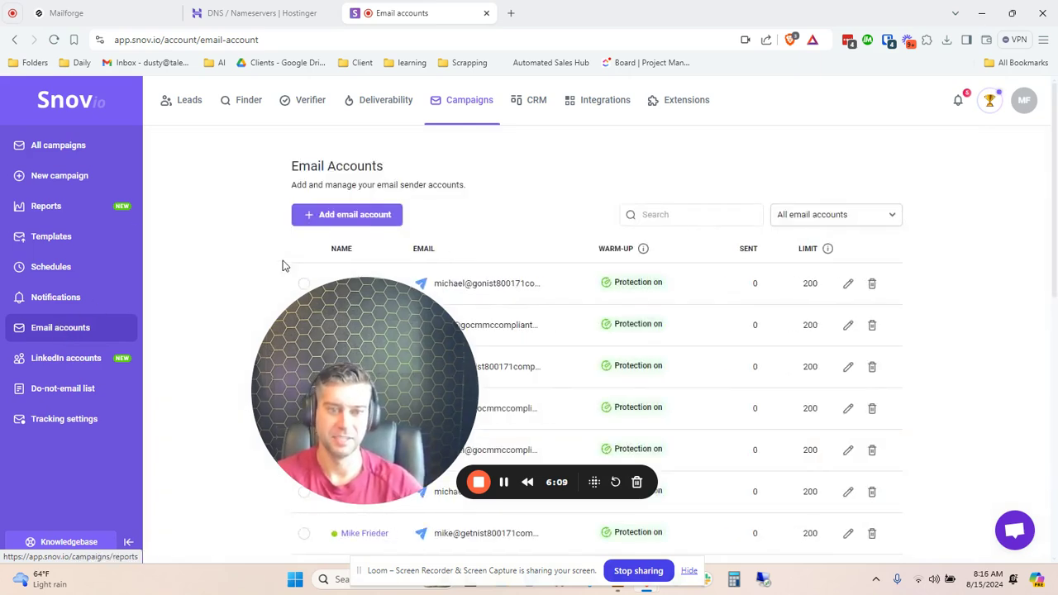
{"action": "left_click_drag", "start_coordinate": [351, 301], "coordinate": [933, 139]}
{"action": "left_click", "coordinate": [357, 214]}
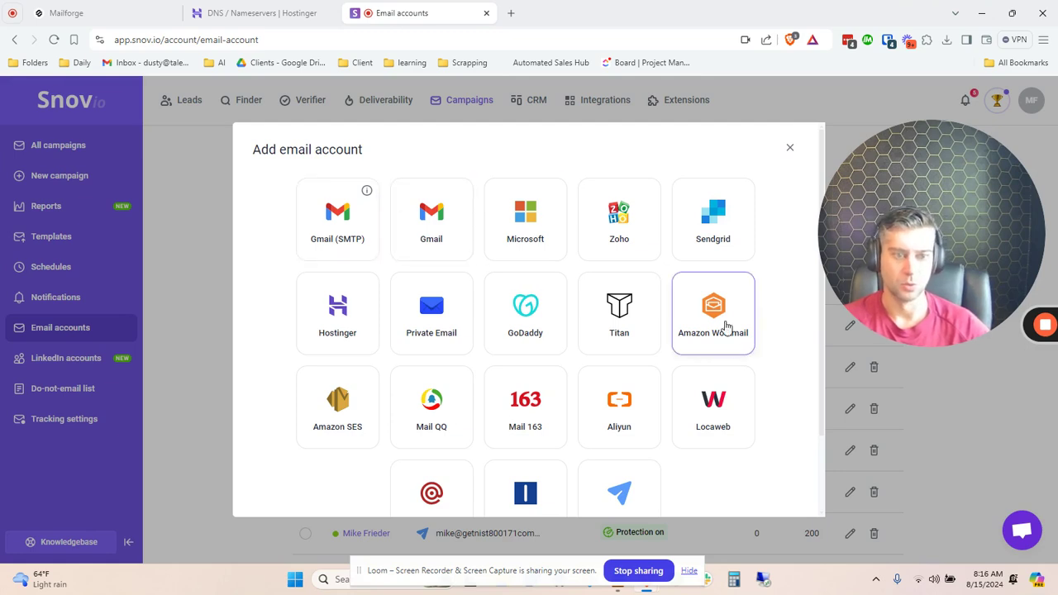
{"action": "scroll", "coordinate": [610, 457], "scroll_direction": "down", "scroll_amount": 1}
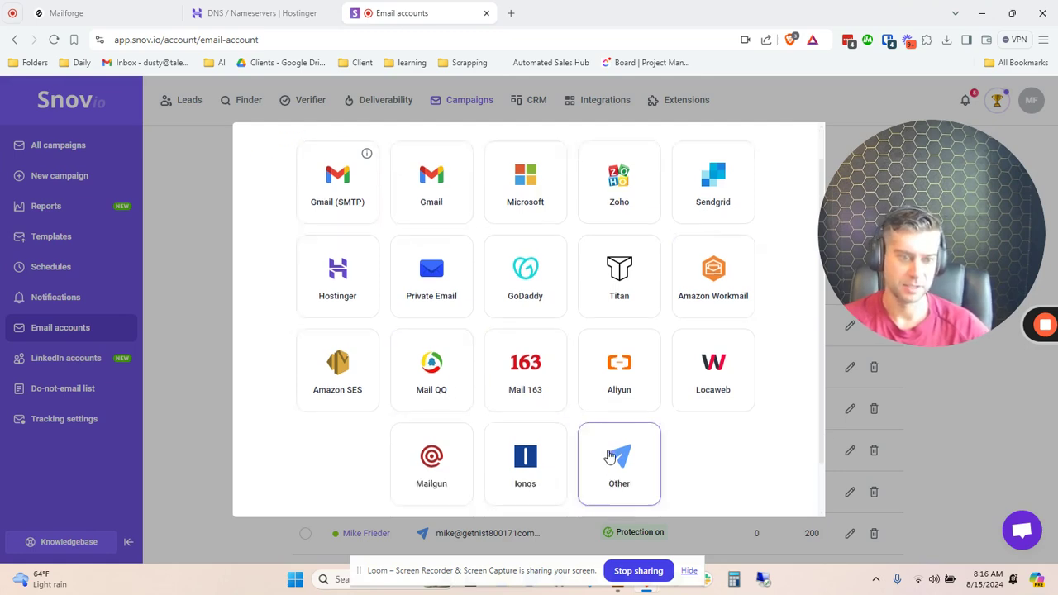
{"action": "scroll", "coordinate": [609, 457], "scroll_direction": "down", "scroll_amount": 2}
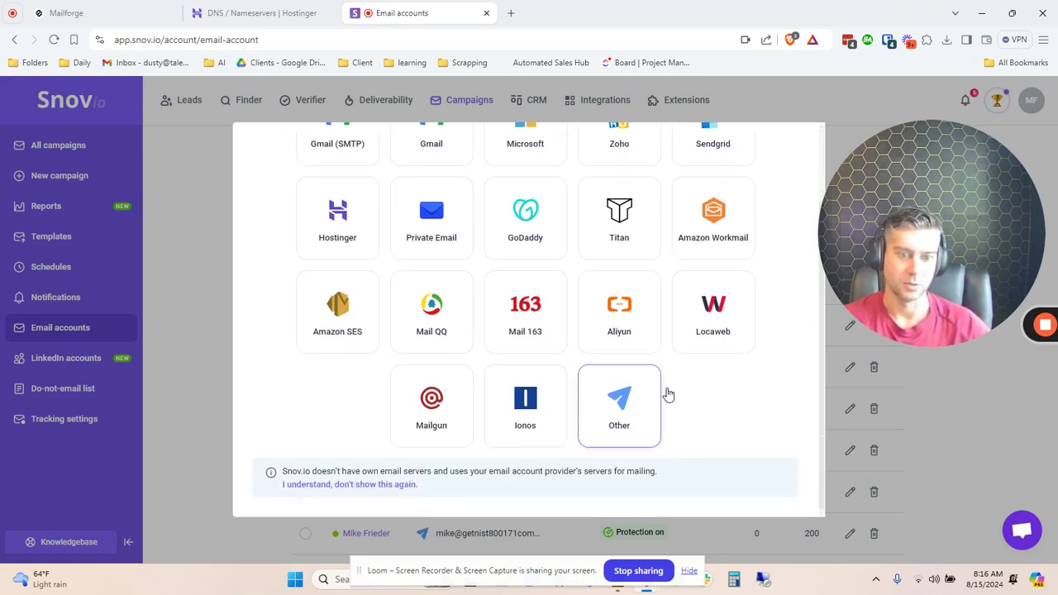
{"action": "left_click", "coordinate": [619, 407]}
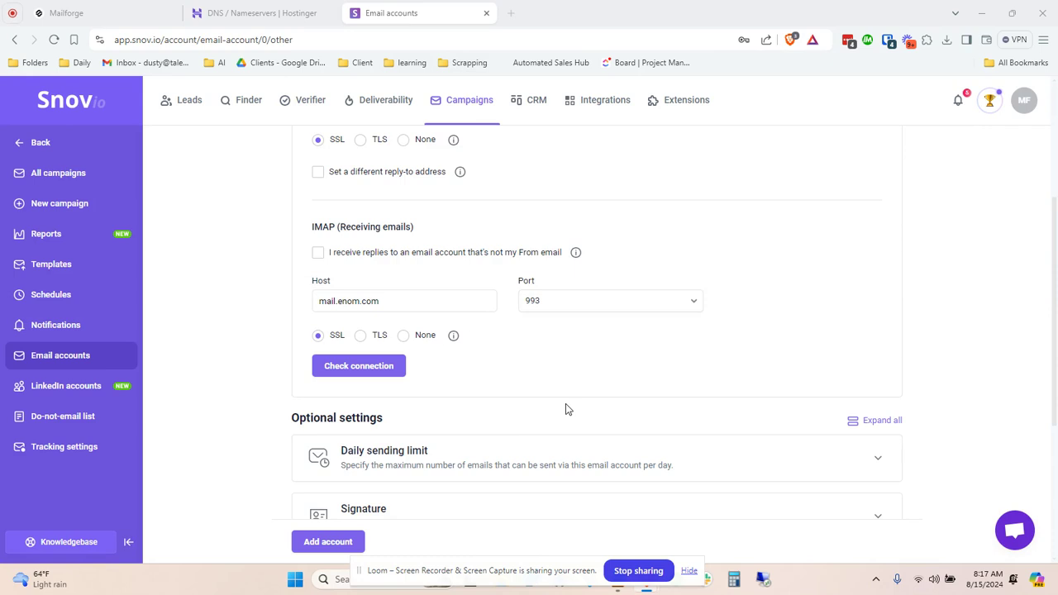
- Review the new account's SMTP and IMAP settings and check the connection
{"action": "scroll", "coordinate": [485, 402], "scroll_direction": "up", "scroll_amount": 3}
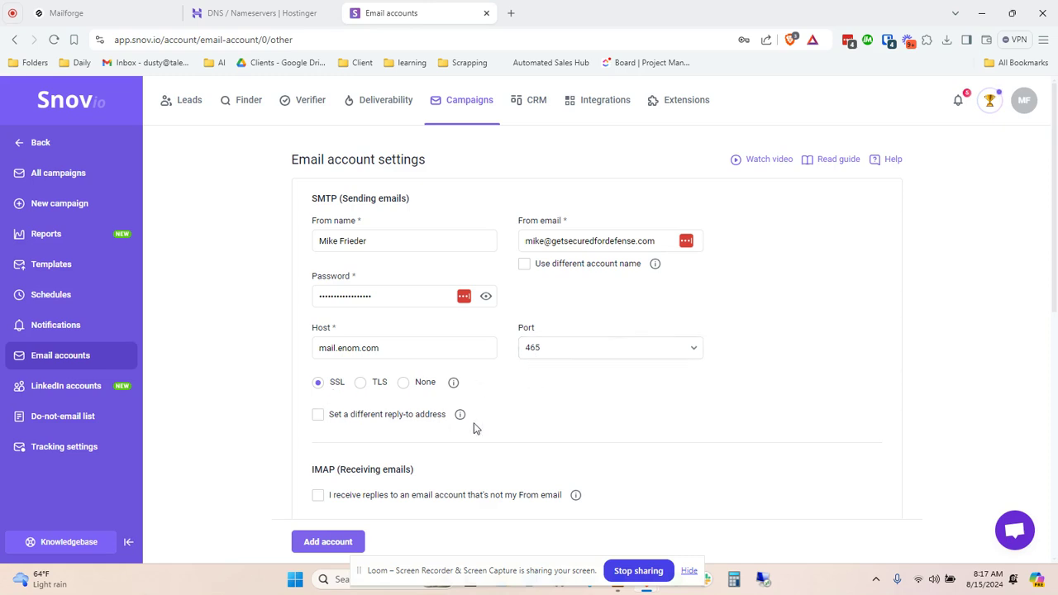
{"action": "scroll", "coordinate": [482, 424], "scroll_direction": "down", "scroll_amount": 3}
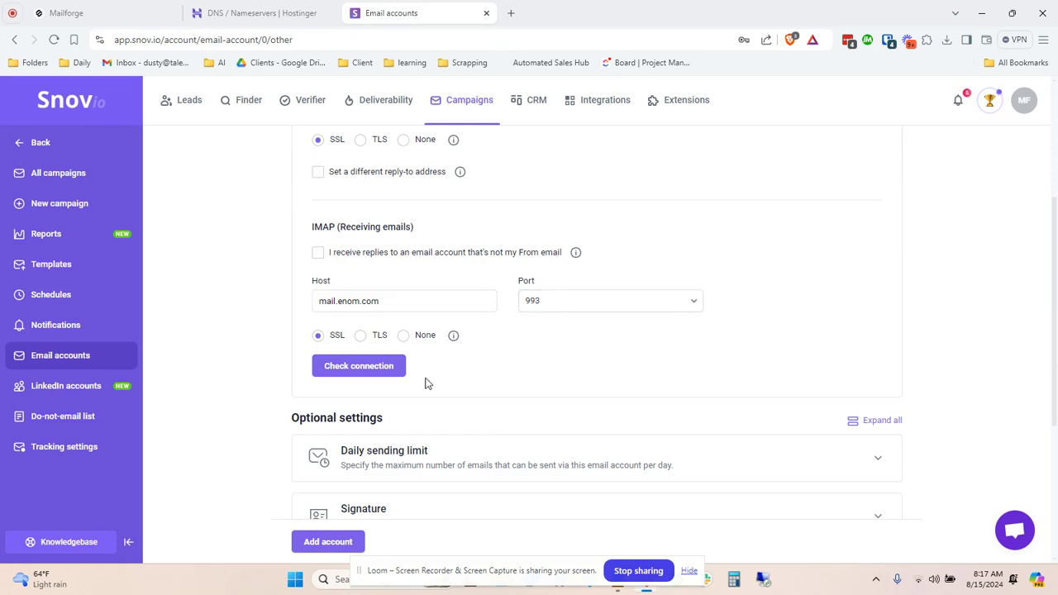
{"action": "left_click", "coordinate": [354, 369]}
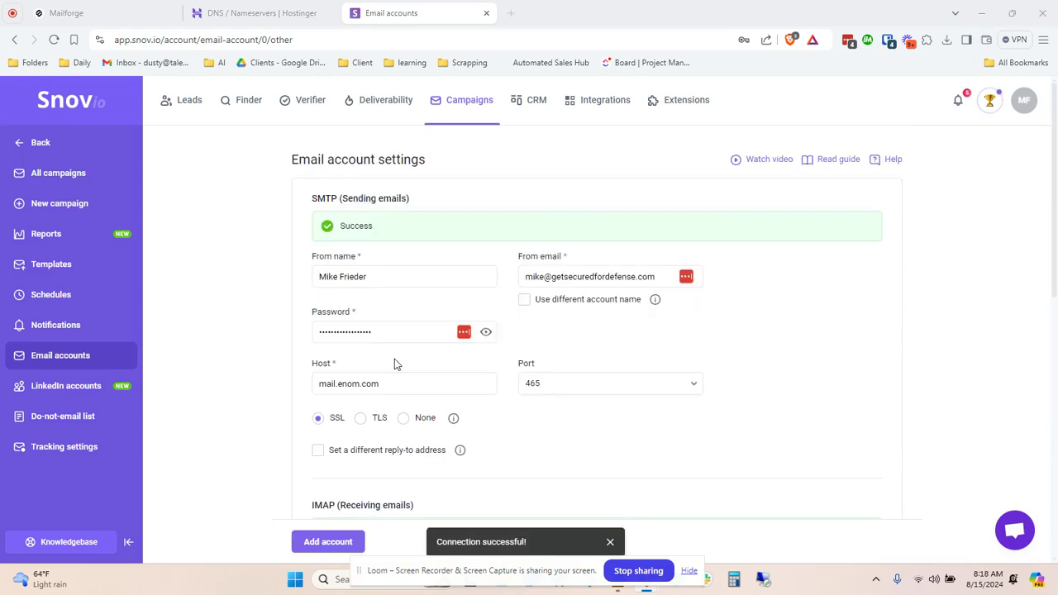
- In the daily sending limit settings, set a random delay between emails of 120 to 150 seconds
{"action": "scroll", "coordinate": [404, 285], "scroll_direction": "down", "scroll_amount": 5}
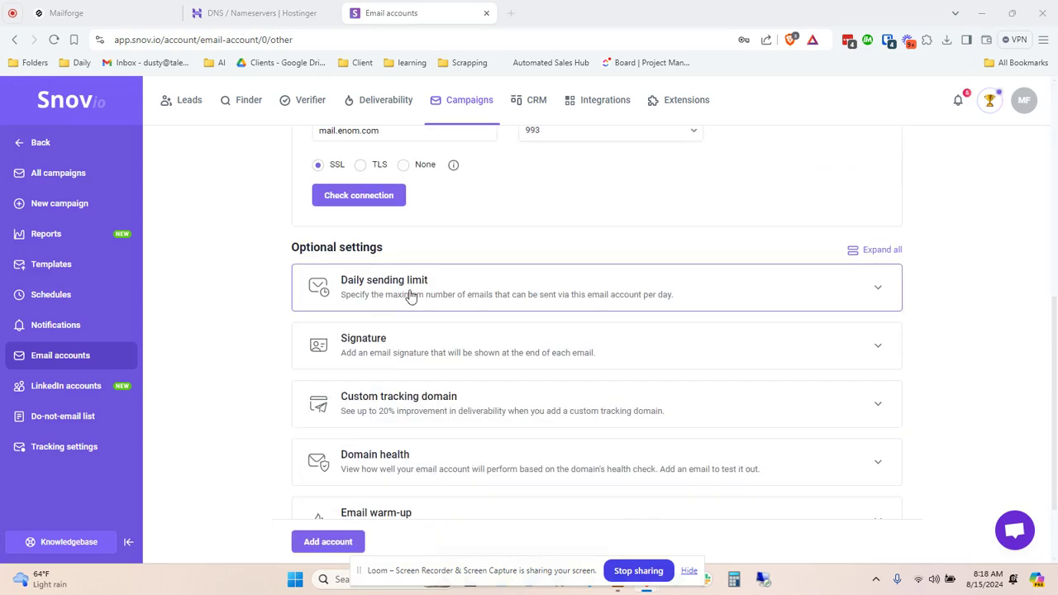
{"action": "left_click", "coordinate": [406, 286]}
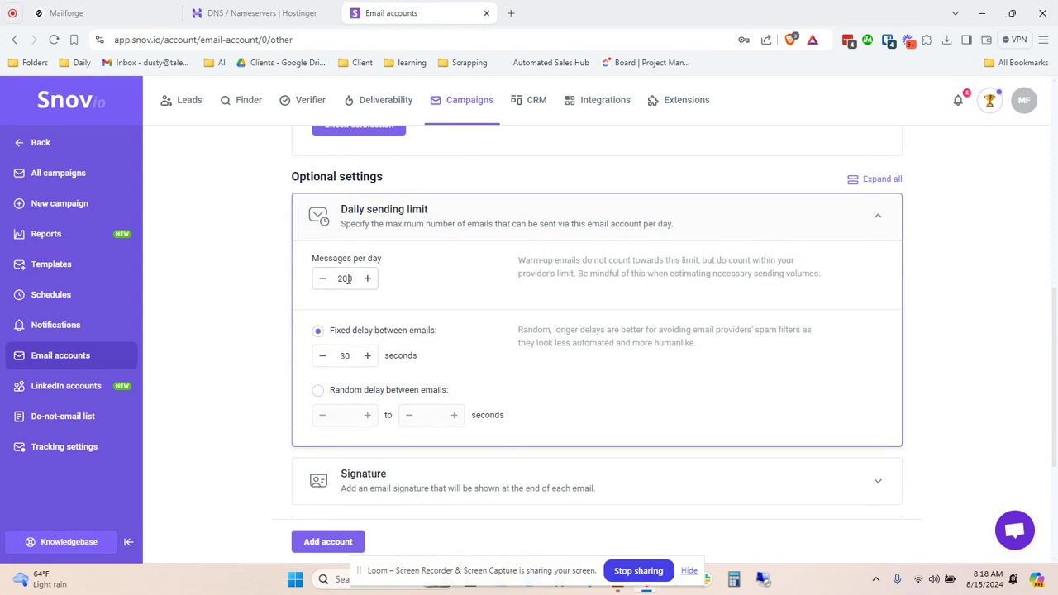
{"action": "left_click_drag", "start_coordinate": [358, 283], "coordinate": [331, 288]}
{"action": "left_click", "coordinate": [319, 391]}
{"action": "left_click", "coordinate": [344, 413]}
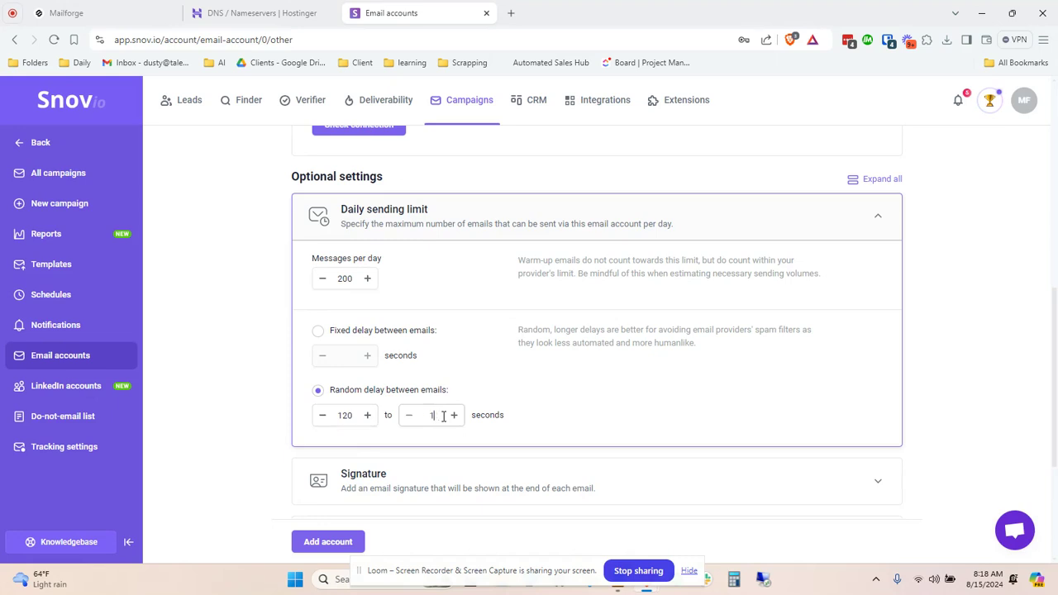
{"action": "type", "text": "50"}
- Set the custom tracking domain to email.getsecuredfordefense.com and dismiss the browser's offer to save the password
{"action": "scroll", "coordinate": [429, 255], "scroll_direction": "down", "scroll_amount": 3}
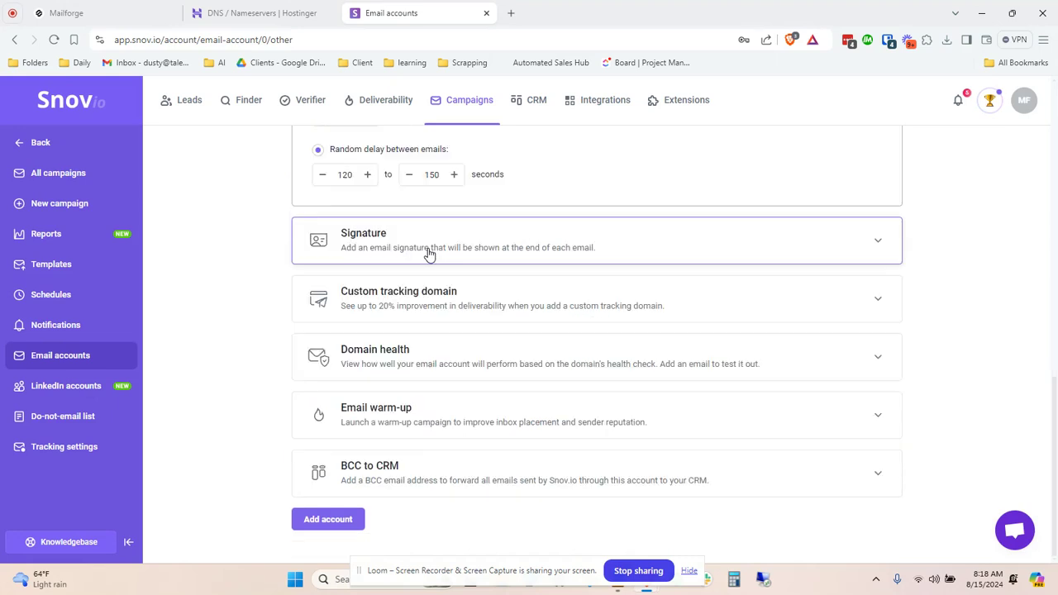
{"action": "left_click", "coordinate": [437, 308]}
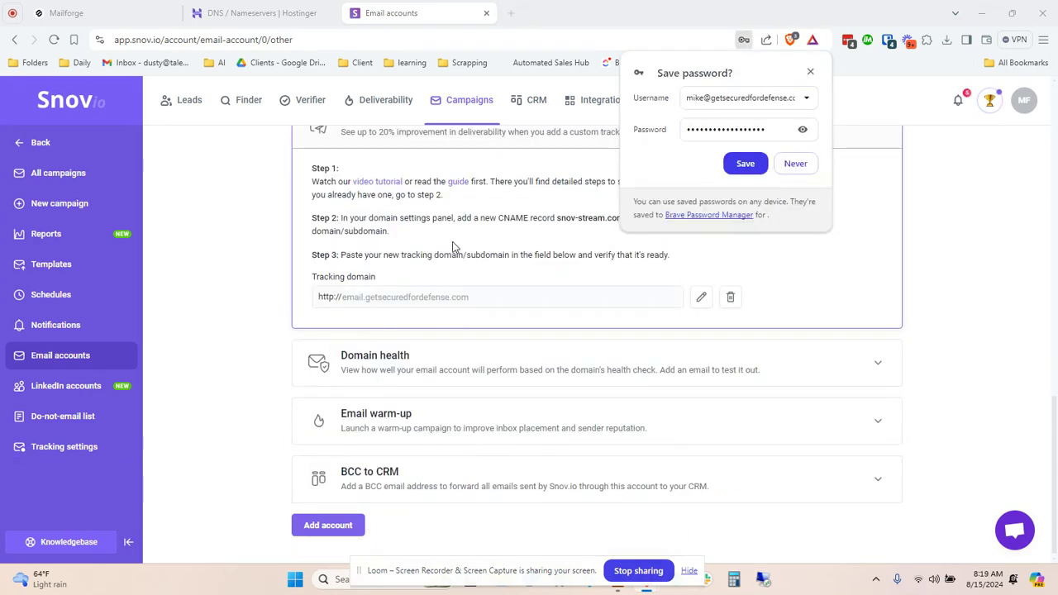
{"action": "left_click", "coordinate": [809, 73]}
- Review the domain health and email warm-up sections and add the configured email account
{"action": "left_click", "coordinate": [654, 366]}
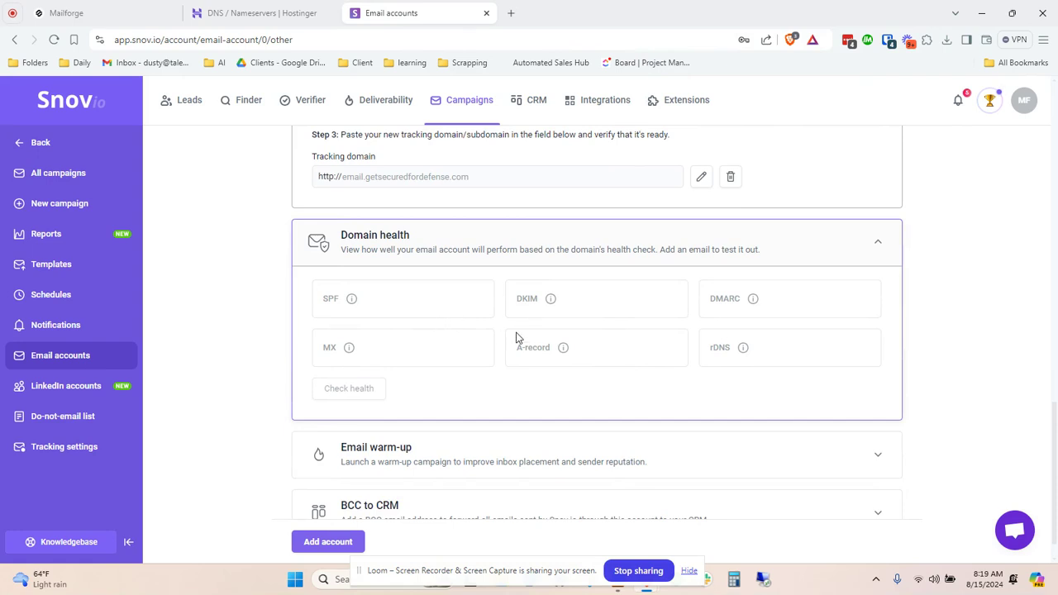
{"action": "scroll", "coordinate": [536, 402], "scroll_direction": "down", "scroll_amount": 1}
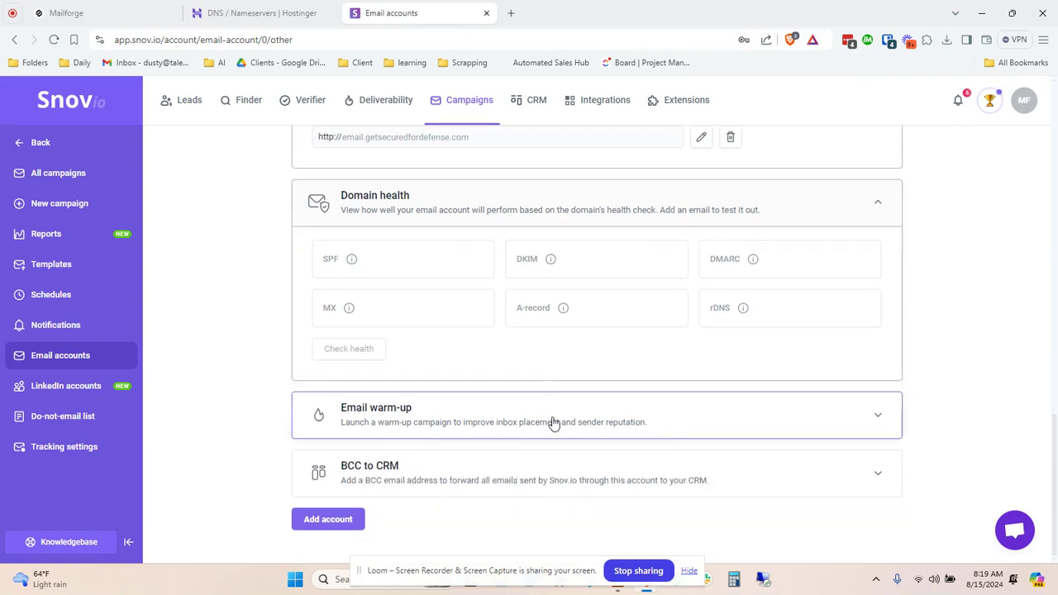
{"action": "left_click", "coordinate": [554, 422]}
{"action": "scroll", "coordinate": [535, 336], "scroll_direction": "down", "scroll_amount": 1}
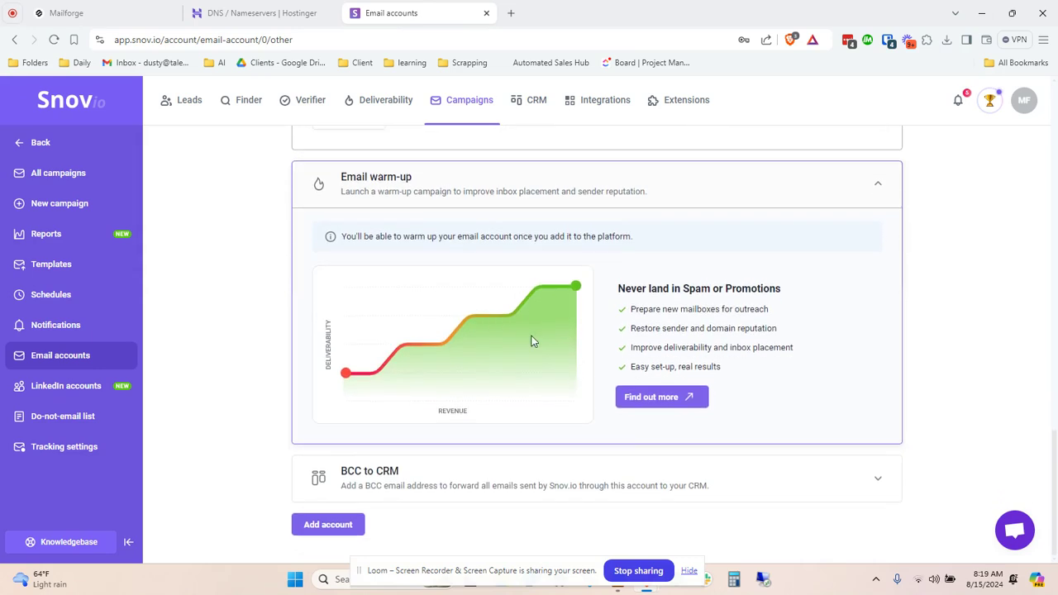
{"action": "left_click", "coordinate": [335, 523]}
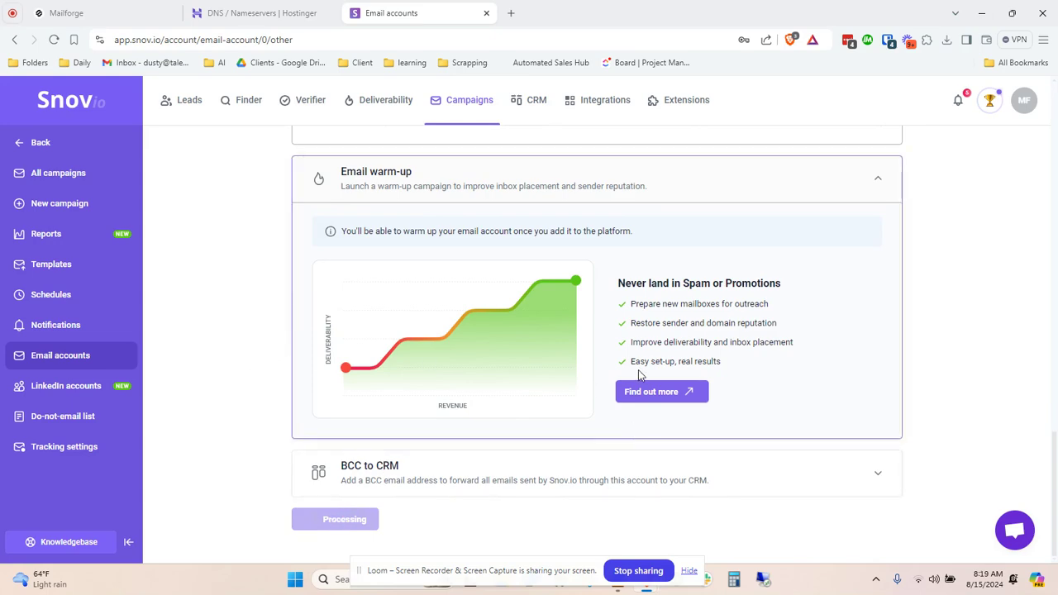
{"action": "scroll", "coordinate": [636, 373], "scroll_direction": "up", "scroll_amount": 3}
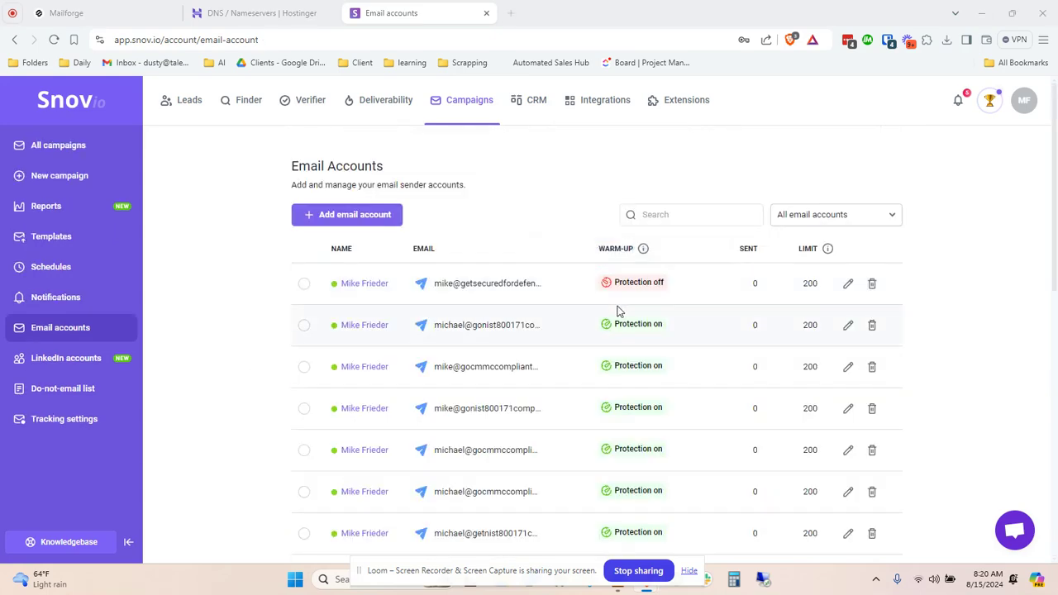
- Open the newly added sender account for editing and review its domain health checks
{"action": "left_click", "coordinate": [848, 283]}
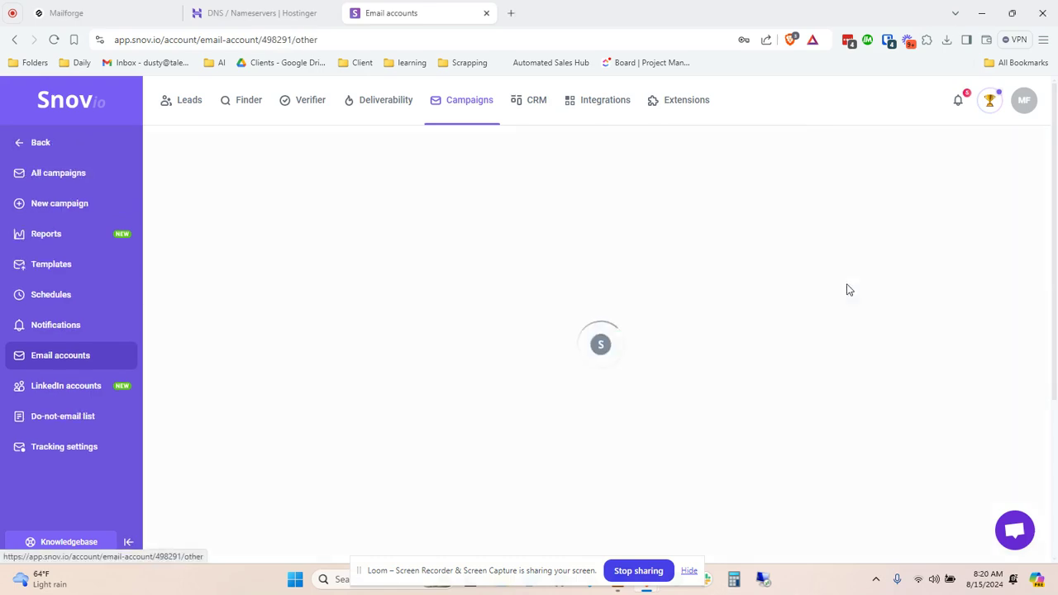
{"action": "scroll", "coordinate": [641, 380], "scroll_direction": "down", "scroll_amount": 10}
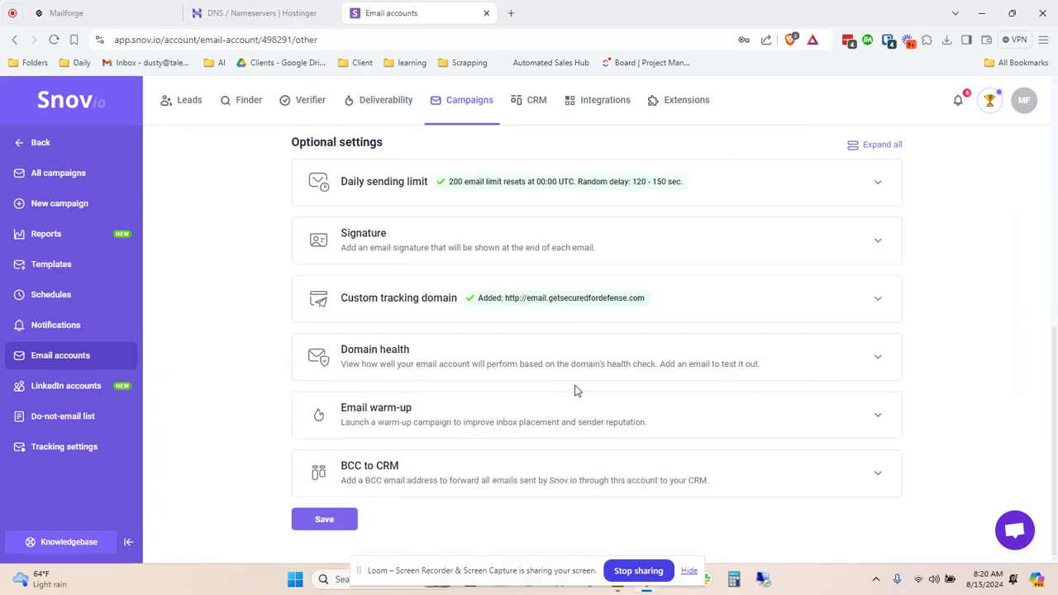
{"action": "left_click", "coordinate": [523, 356]}
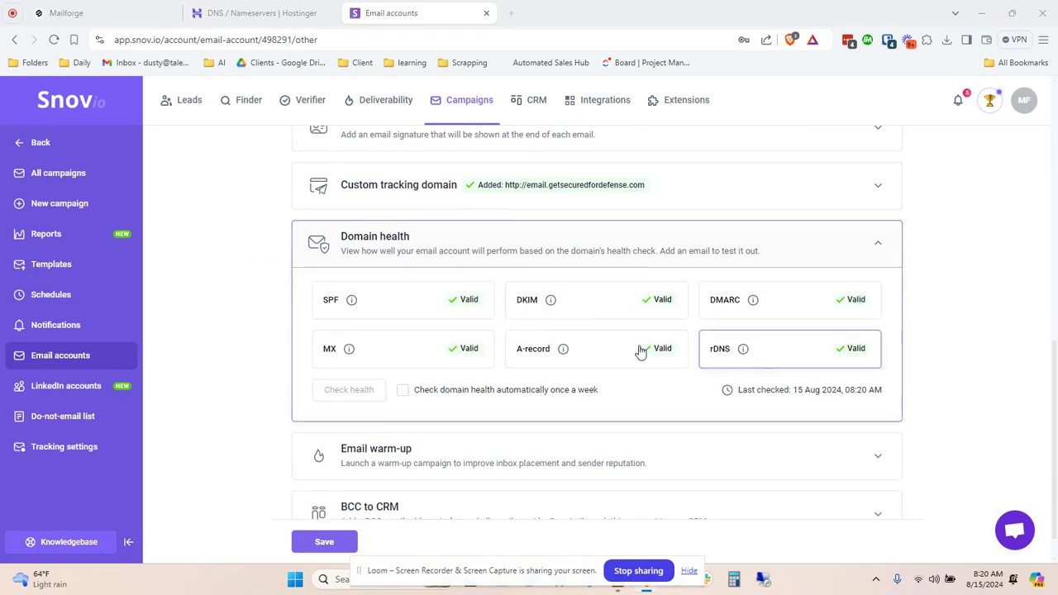
- Create a warm-up campaign for the new account from its email warm-up section, keeping the 30% reply rate and 12 May 2025 deadline
{"action": "left_click", "coordinate": [387, 457]}
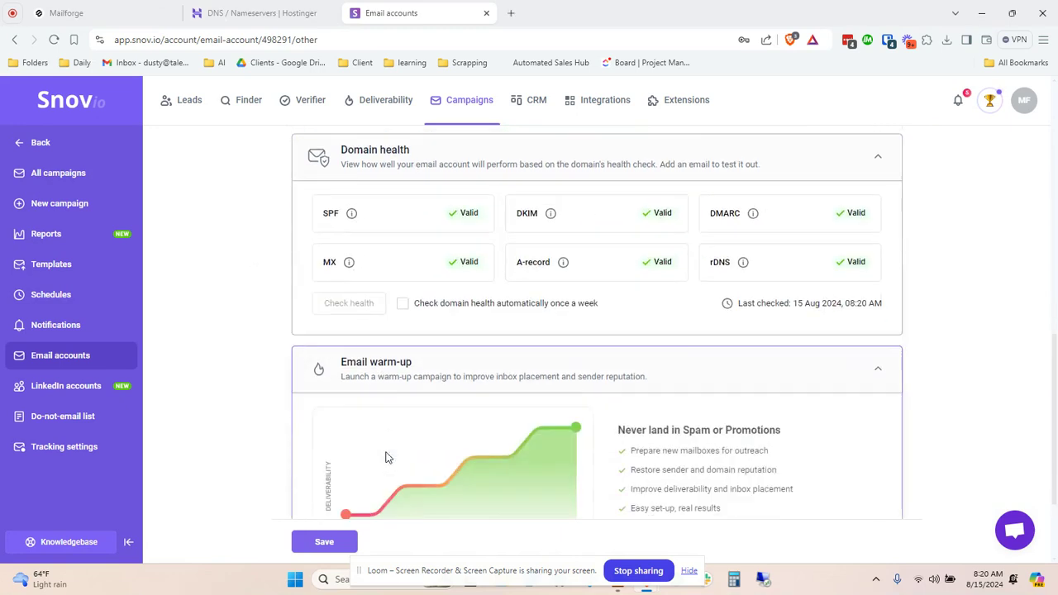
{"action": "left_click", "coordinate": [636, 395]}
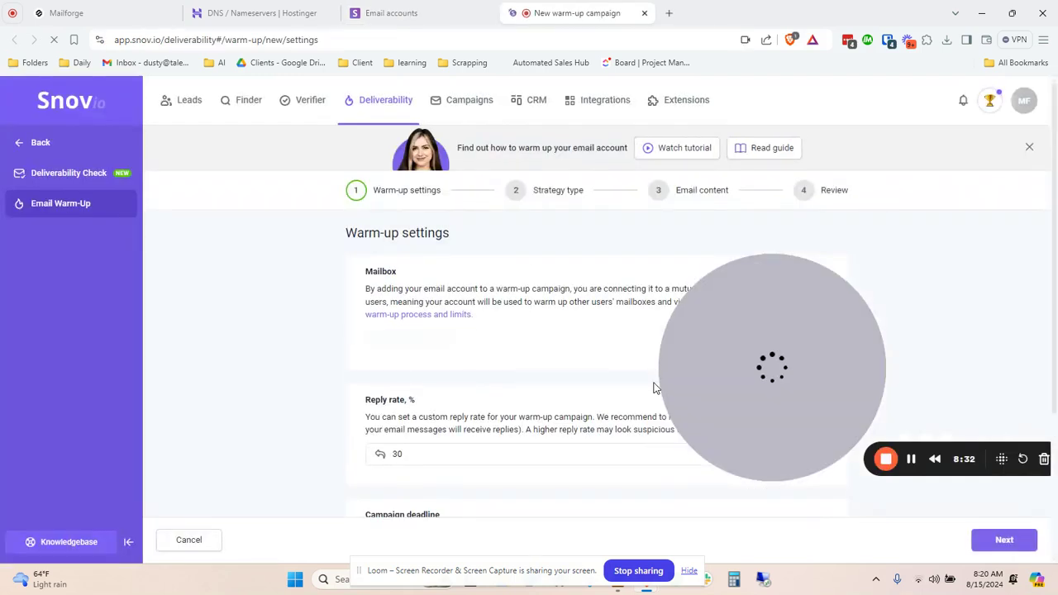
{"action": "left_click_drag", "start_coordinate": [781, 366], "coordinate": [904, 208]}
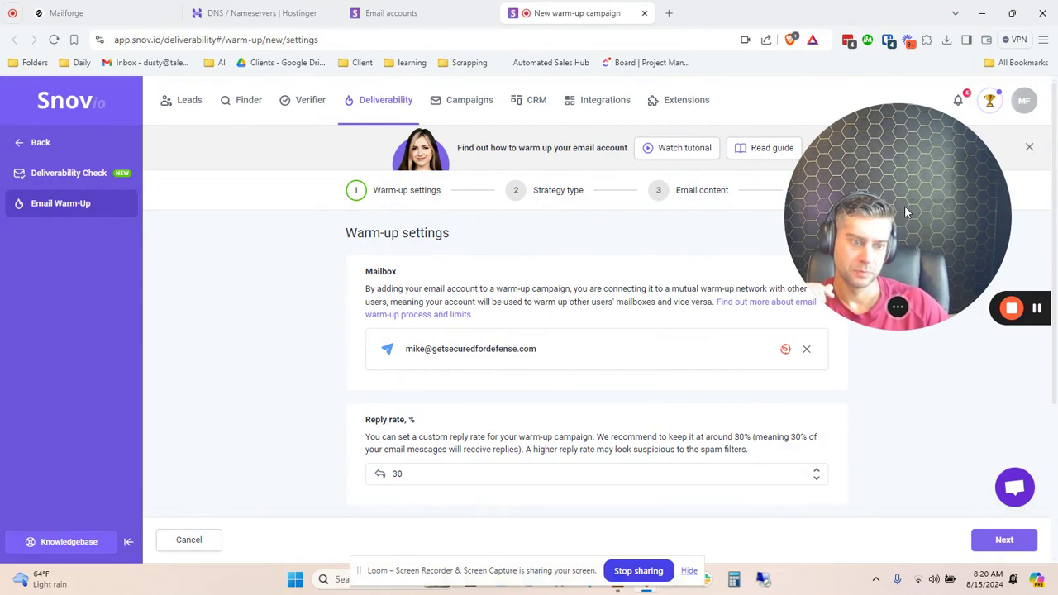
{"action": "scroll", "coordinate": [622, 382], "scroll_direction": "down", "scroll_amount": 3}
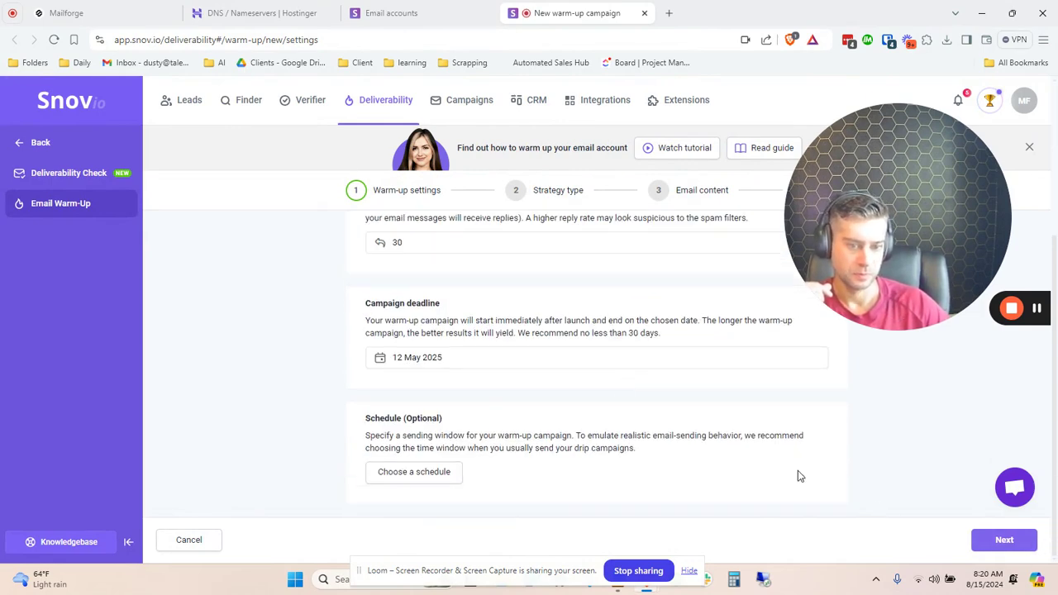
{"action": "left_click", "coordinate": [1004, 540]}
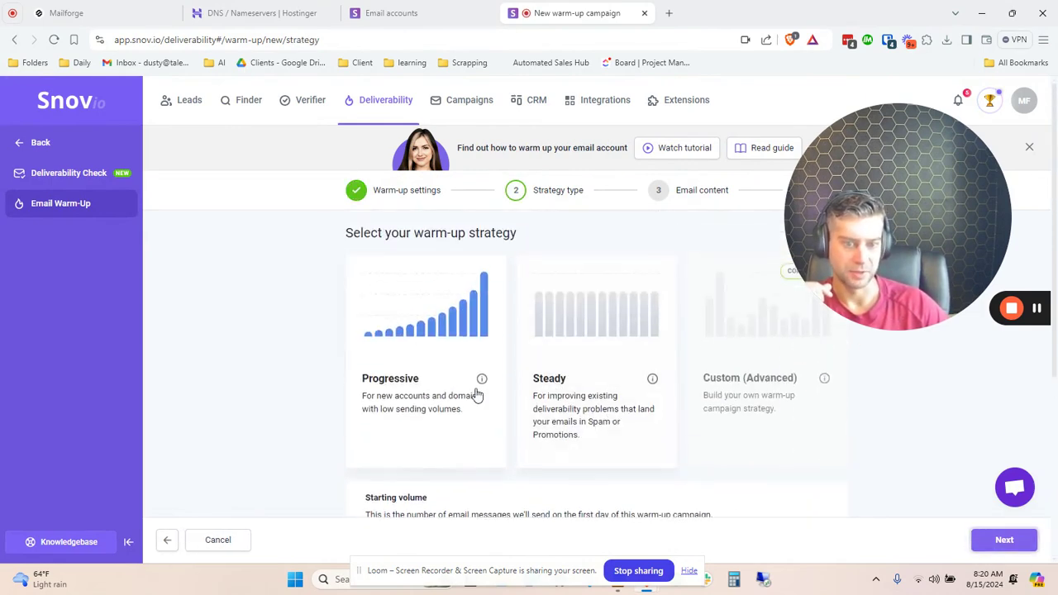
- Keep the Progressive warm-up strategy and the preset email content, and start the warm-up campaign
{"action": "left_click", "coordinate": [1004, 540]}
{"action": "scroll", "coordinate": [629, 425], "scroll_direction": "down", "scroll_amount": 3}
{"action": "left_click", "coordinate": [1004, 540]}
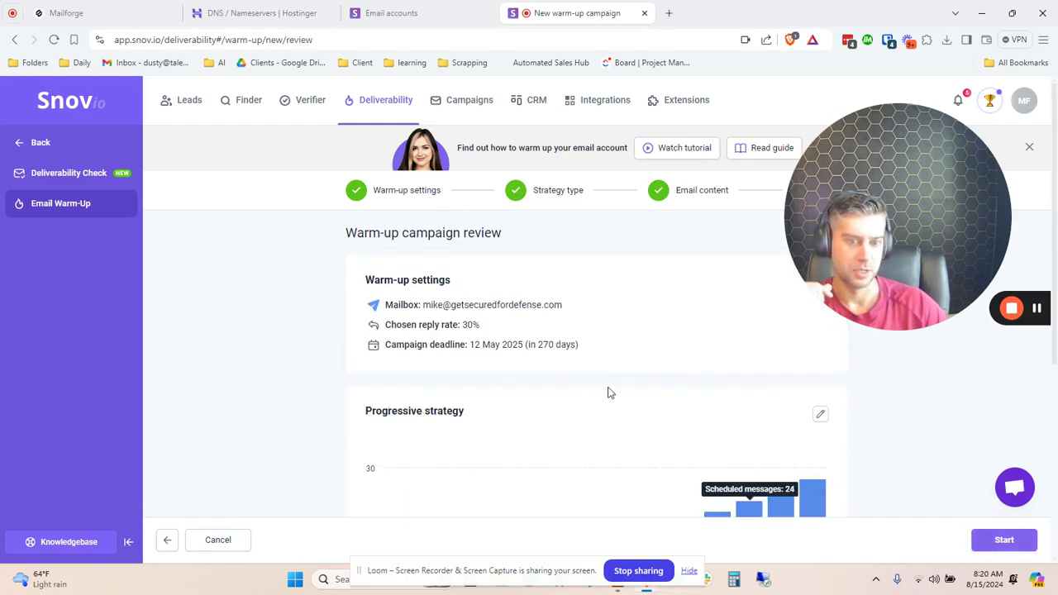
{"action": "left_click", "coordinate": [1003, 542]}
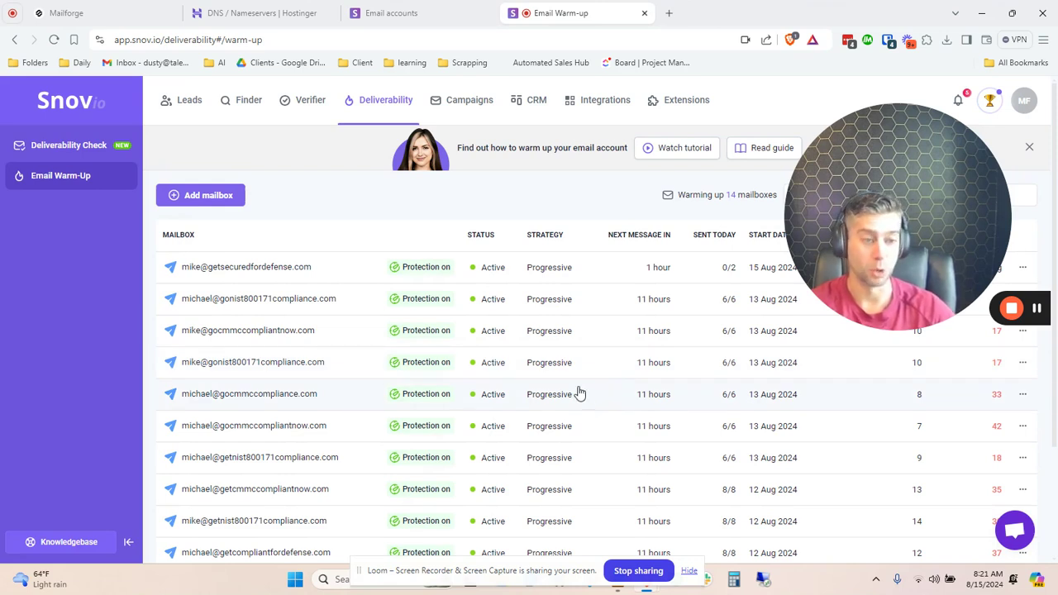
{"action": "left_click_drag", "start_coordinate": [858, 180], "coordinate": [715, 435]}
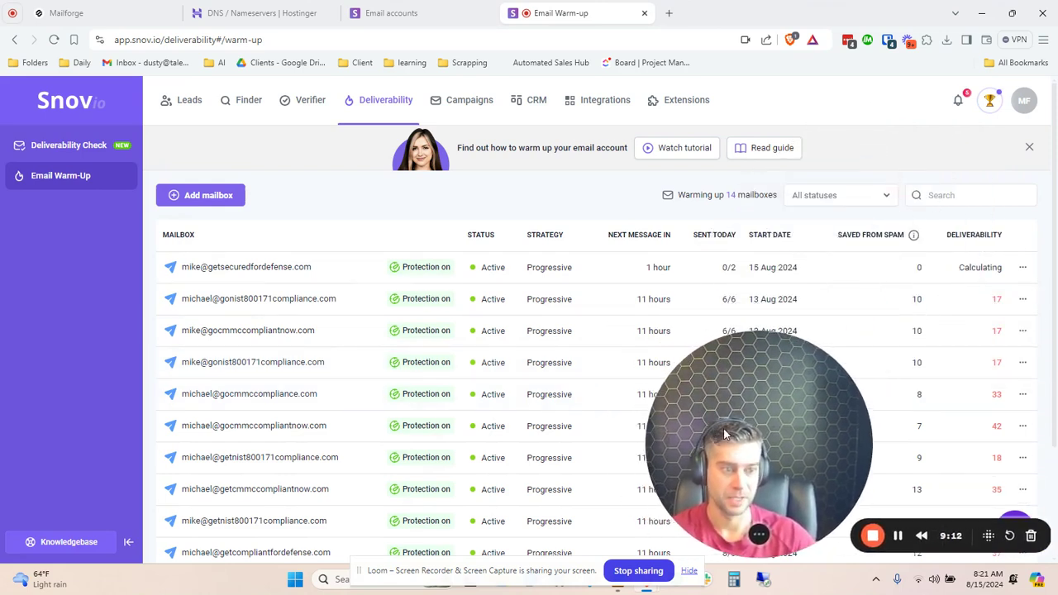
{"action": "left_click_drag", "start_coordinate": [745, 370], "coordinate": [759, 238]}
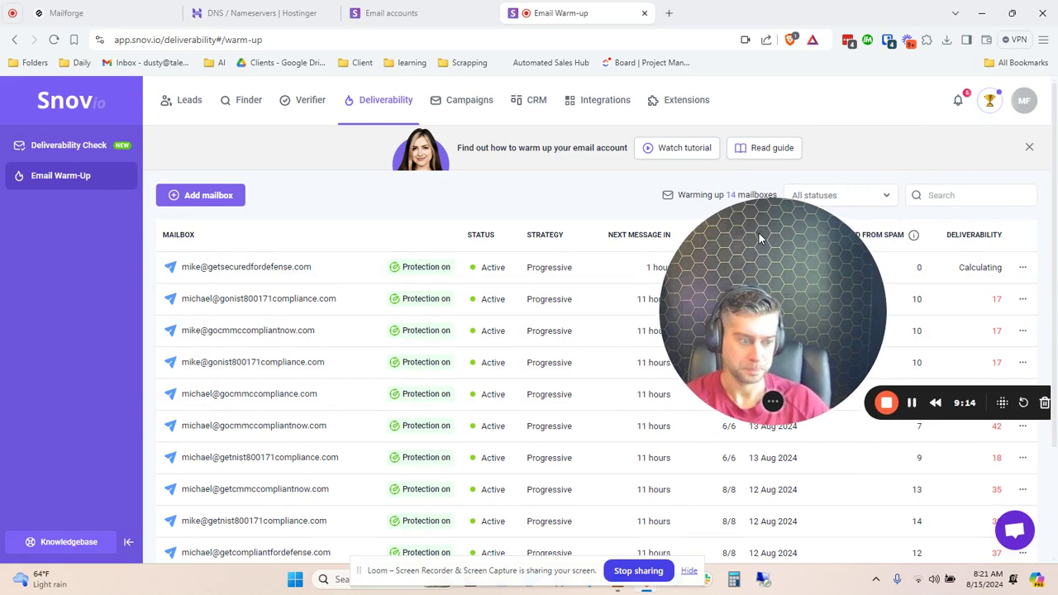